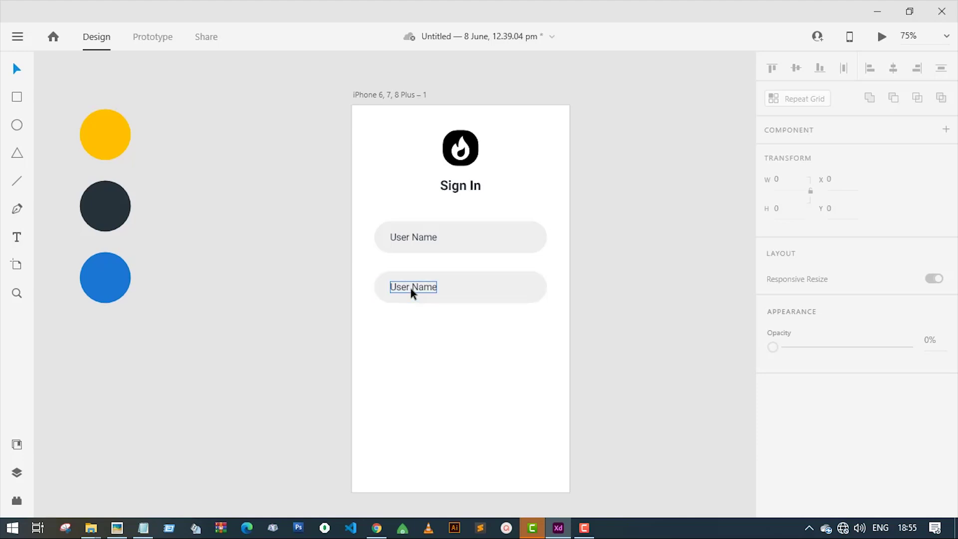
Step: Retype the duplicated field's placeholder text as Password
double_click(410, 292)
key(ctrl+a)
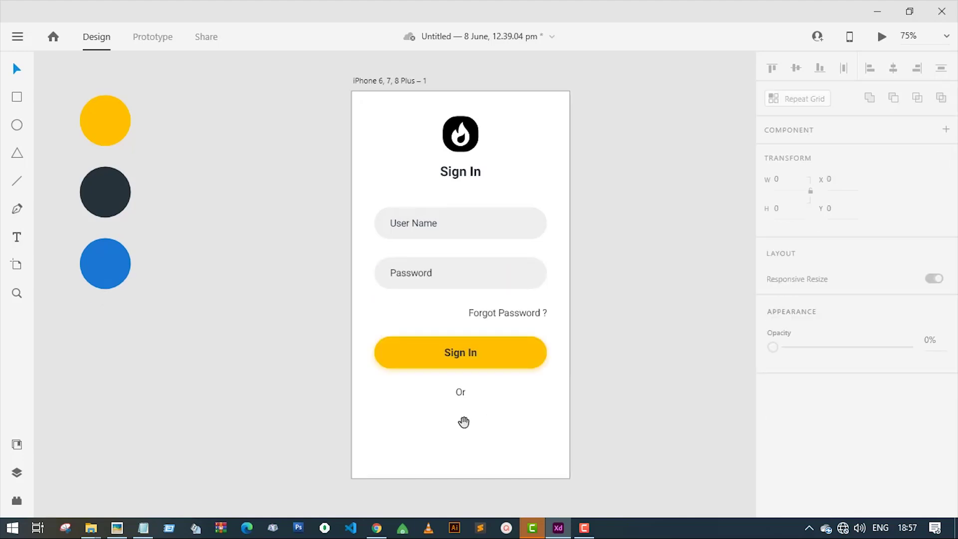
drag(464, 421, 493, 380)
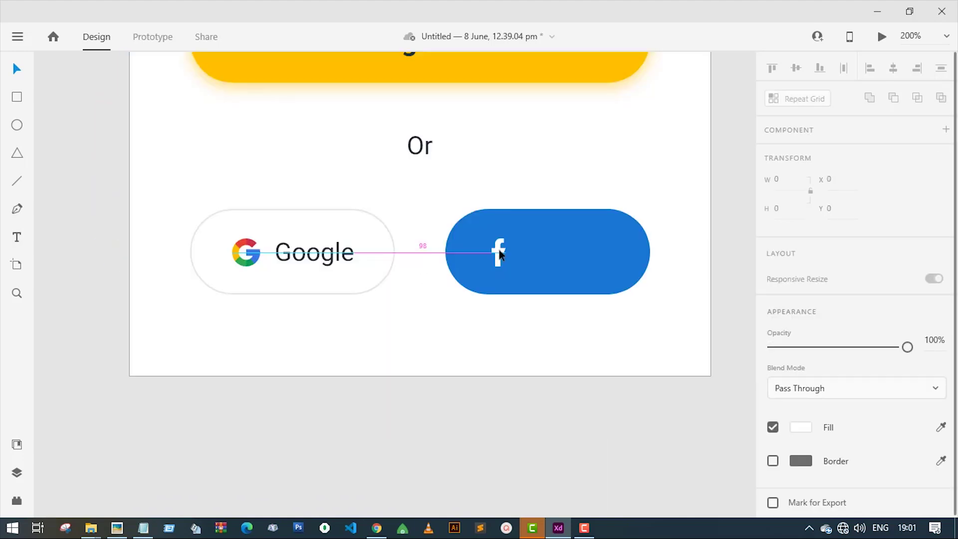
Step: Alt-drag a copy of the Or text beside the Facebook f icon and retype it
click(500, 256)
click(560, 452)
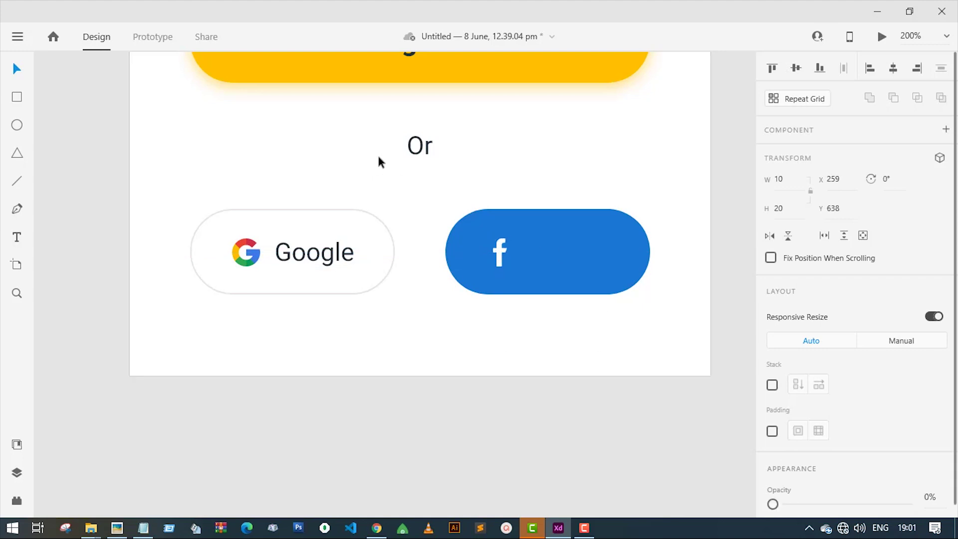
click(418, 150)
drag(418, 150, 531, 252)
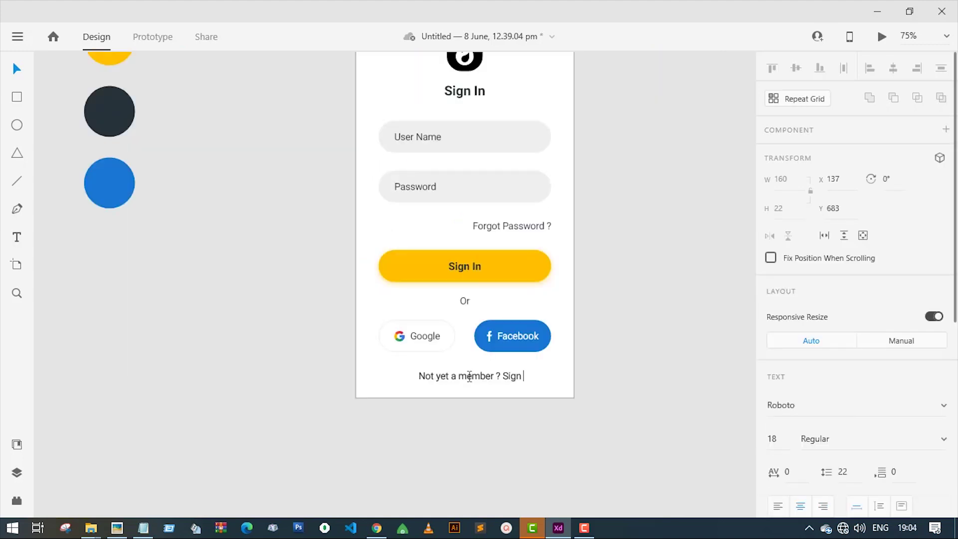
text(Up)
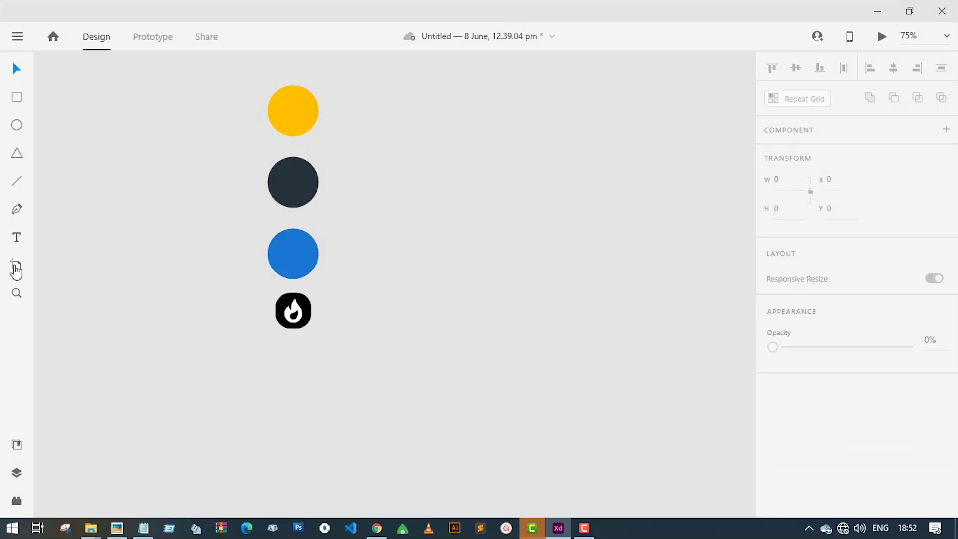
Step: Add an iPhone 6, 7, 8 Plus artboard from the presets
click(17, 265)
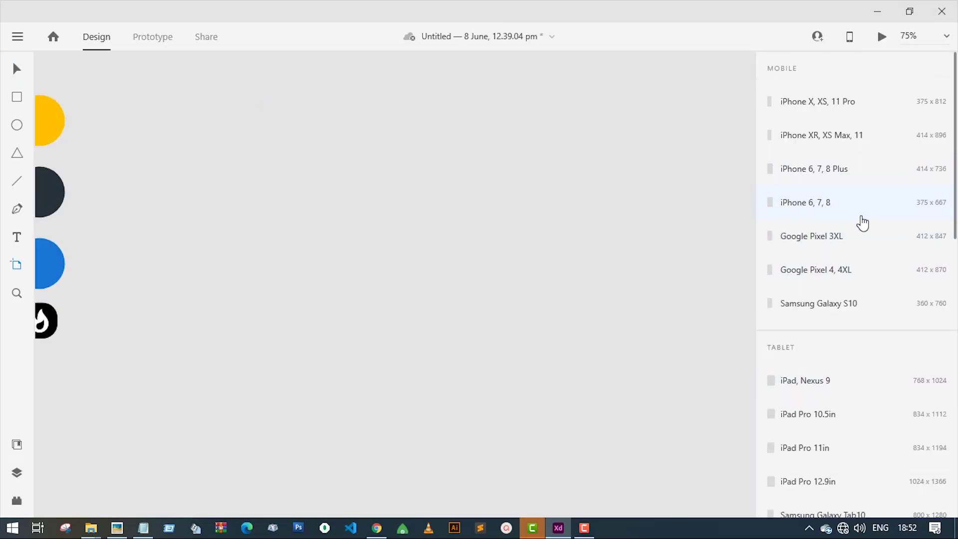
click(846, 179)
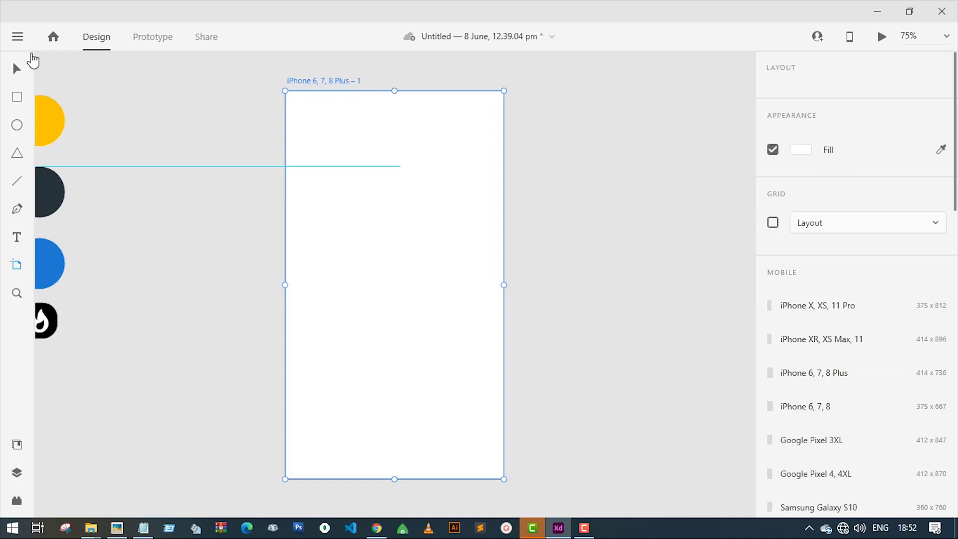
click(17, 69)
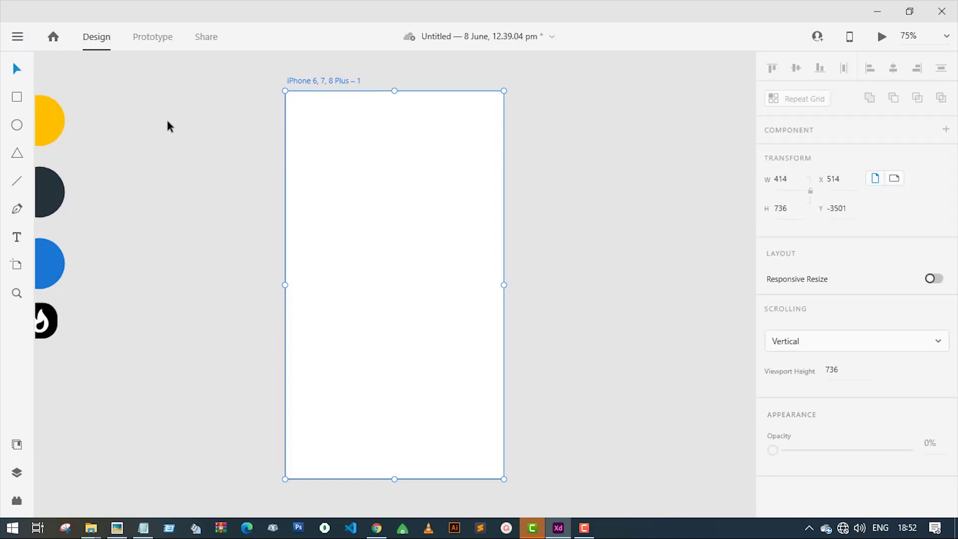
Step: Move the flame logo to the top centre of the new artboard
click(166, 120)
drag(266, 147, 214, 190)
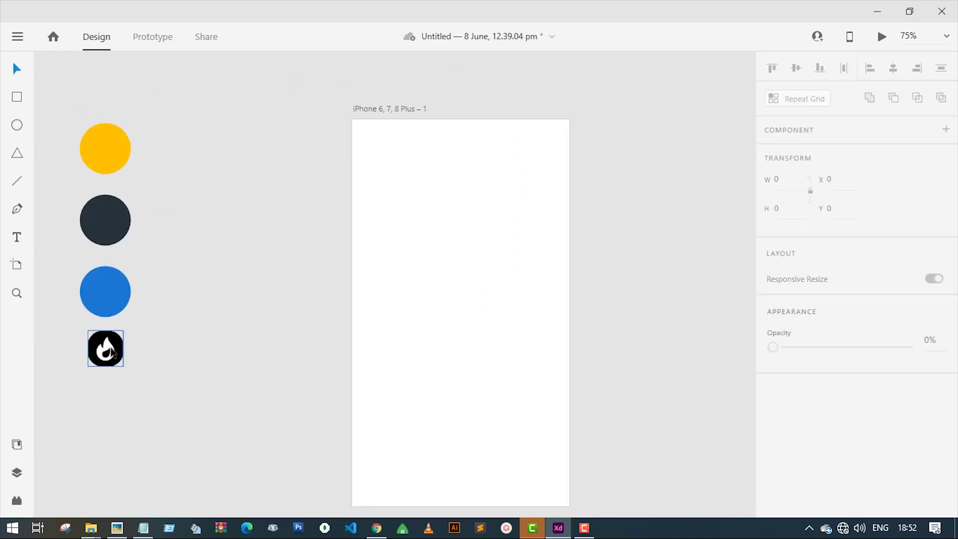
drag(110, 347, 467, 161)
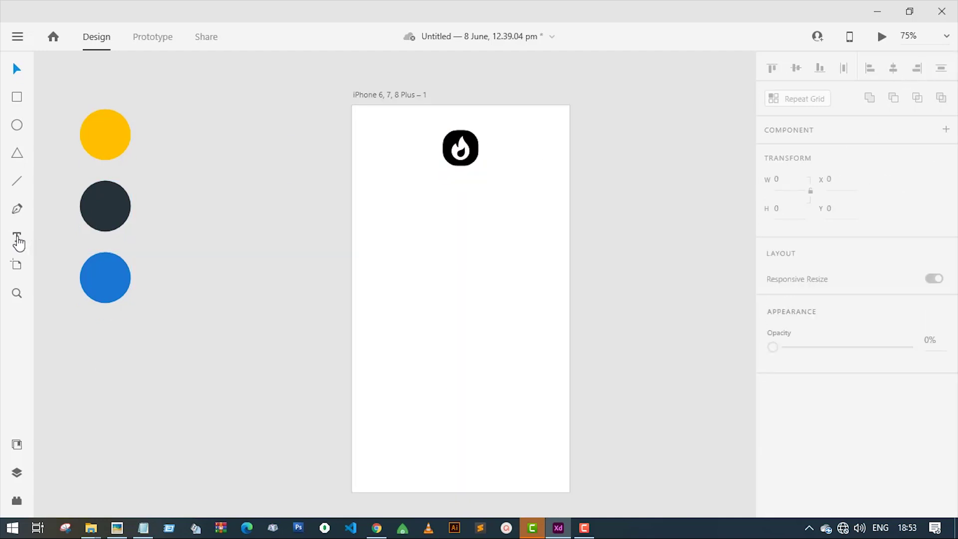
click(17, 239)
Step: Add a 'Sign In' heading in Roboto Bold 25, centred just under the flame logo
click(408, 192)
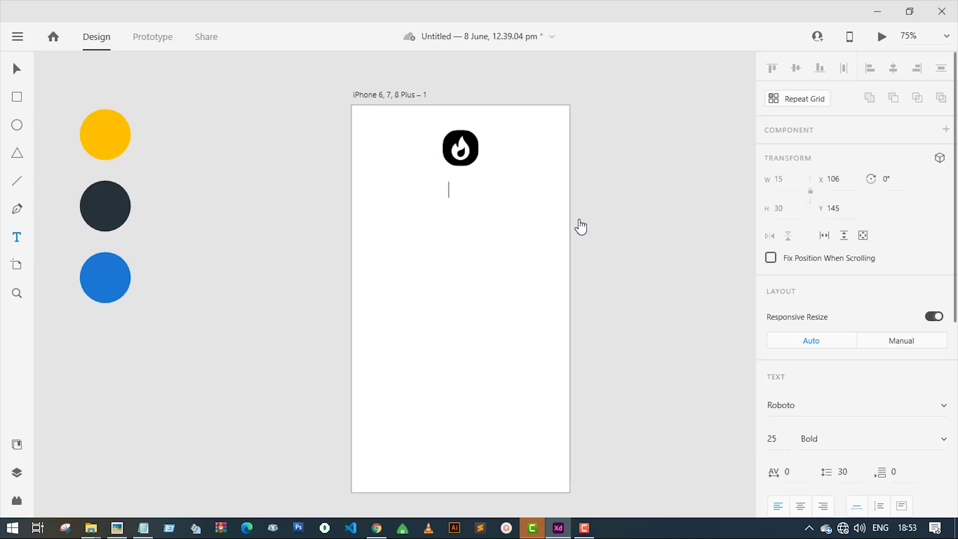
click(15, 69)
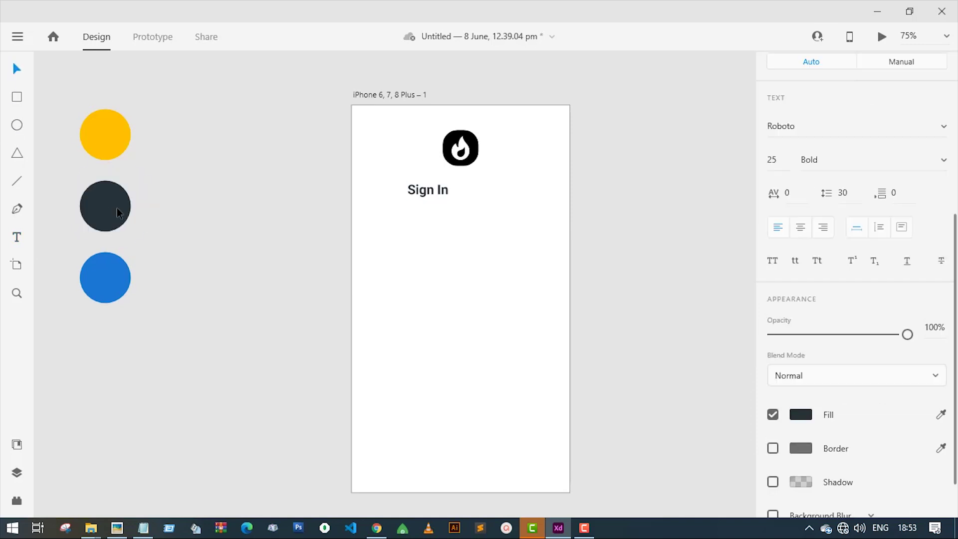
click(17, 72)
click(522, 237)
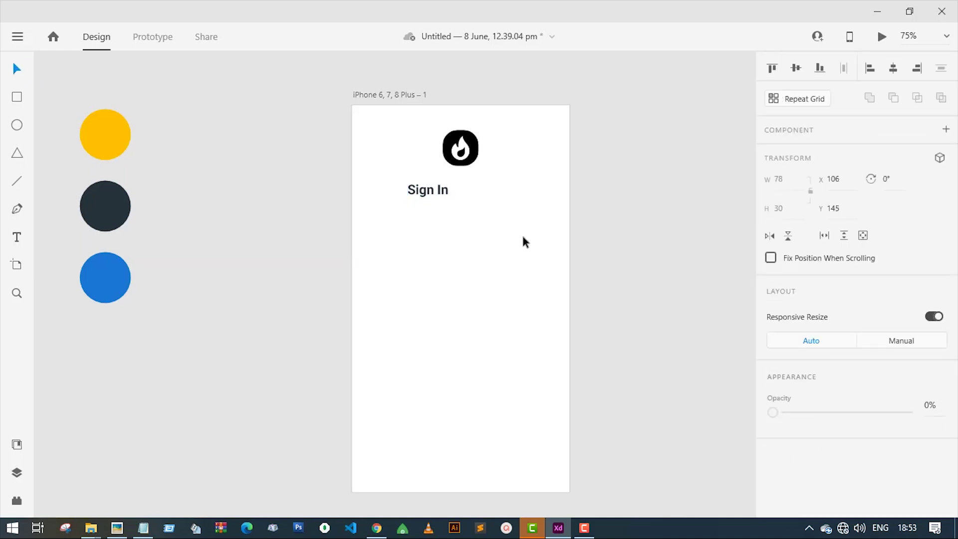
drag(429, 190, 463, 192)
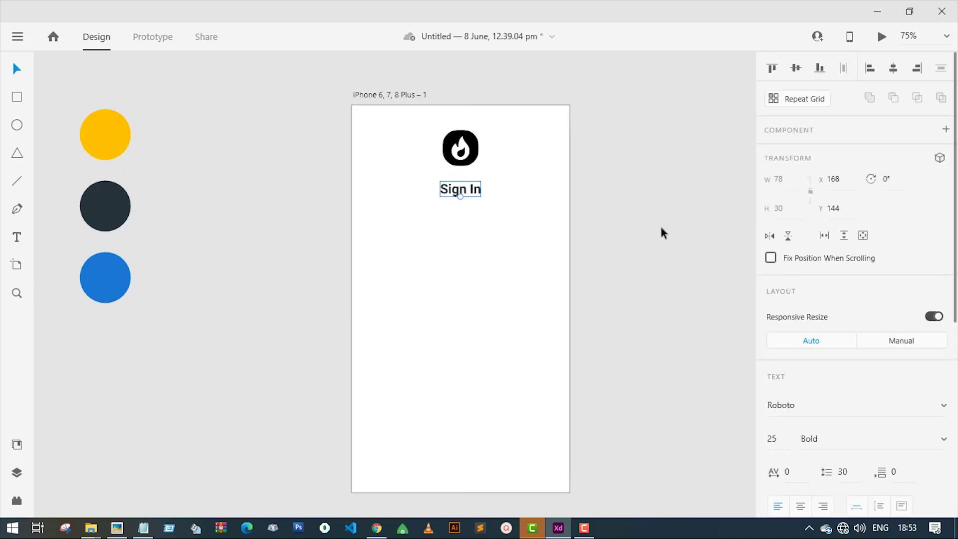
click(660, 231)
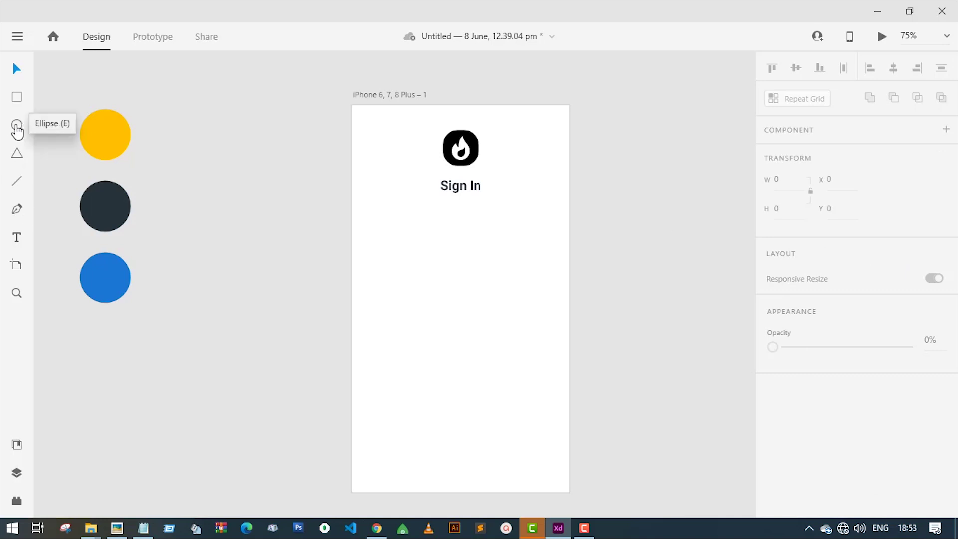
Step: Draw a 328×61 rectangle below Sign In, centre it horizontally and round it into a pill
click(17, 97)
mouse_move(376, 222)
mouse_down()
mouse_move(408, 246)
mouse_move(492, 246)
mouse_move(516, 256)
mouse_move(548, 248)
mouse_up()
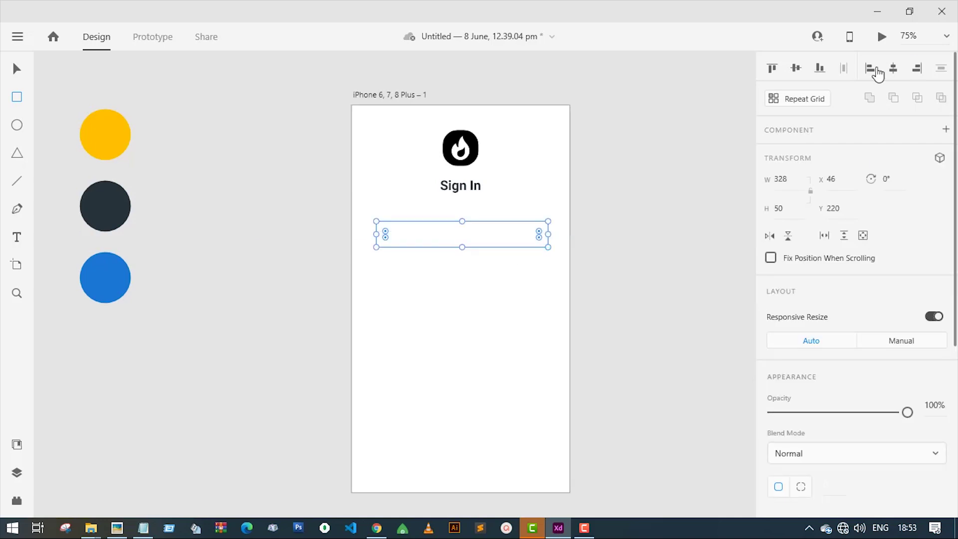
click(893, 68)
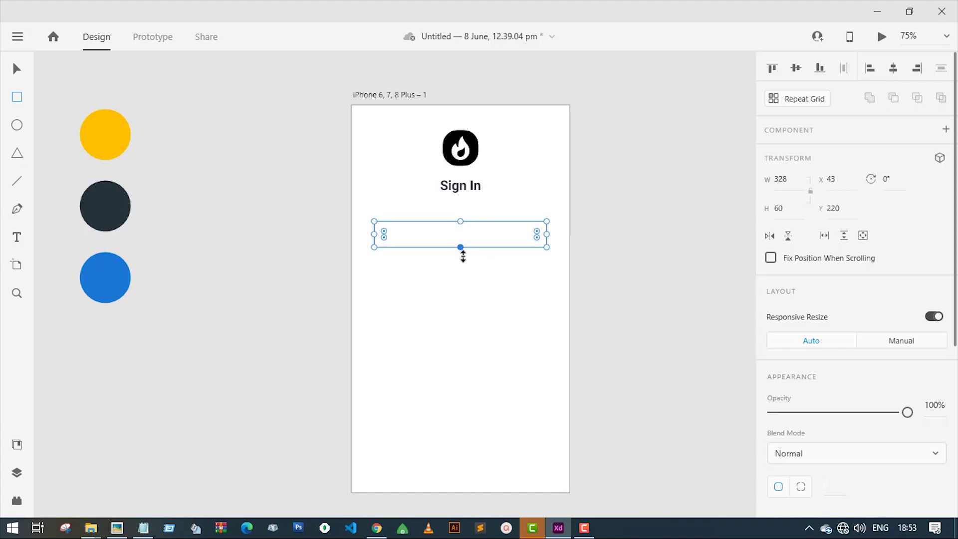
drag(463, 255, 463, 253)
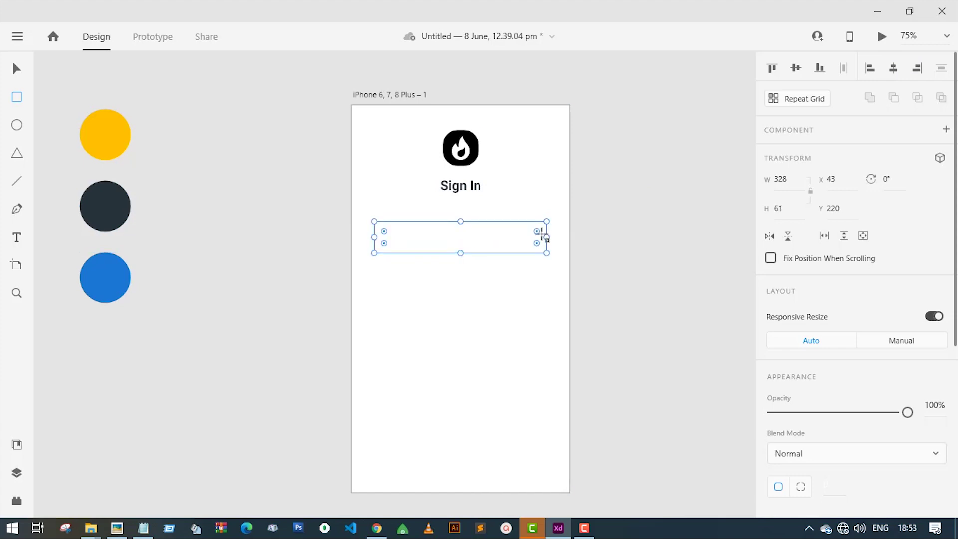
drag(535, 235, 430, 248)
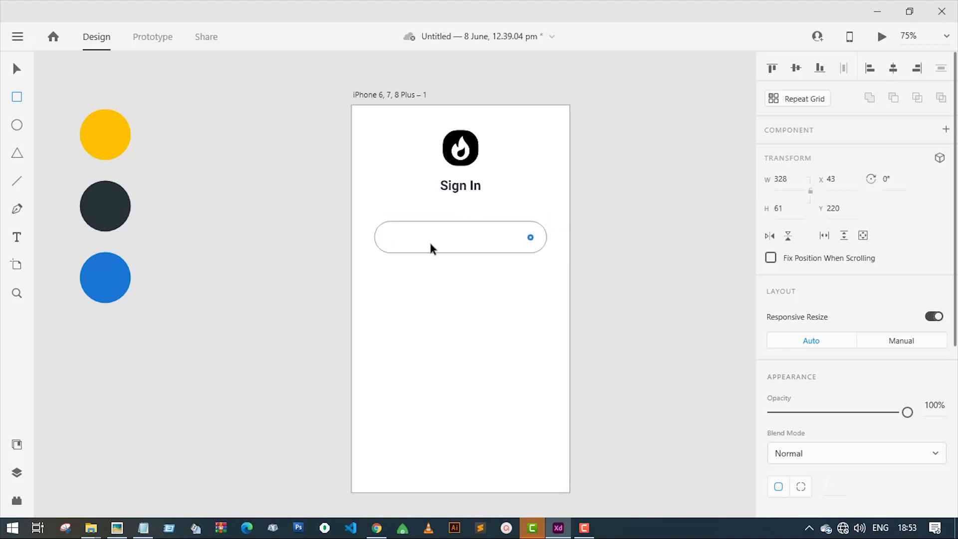
click(15, 68)
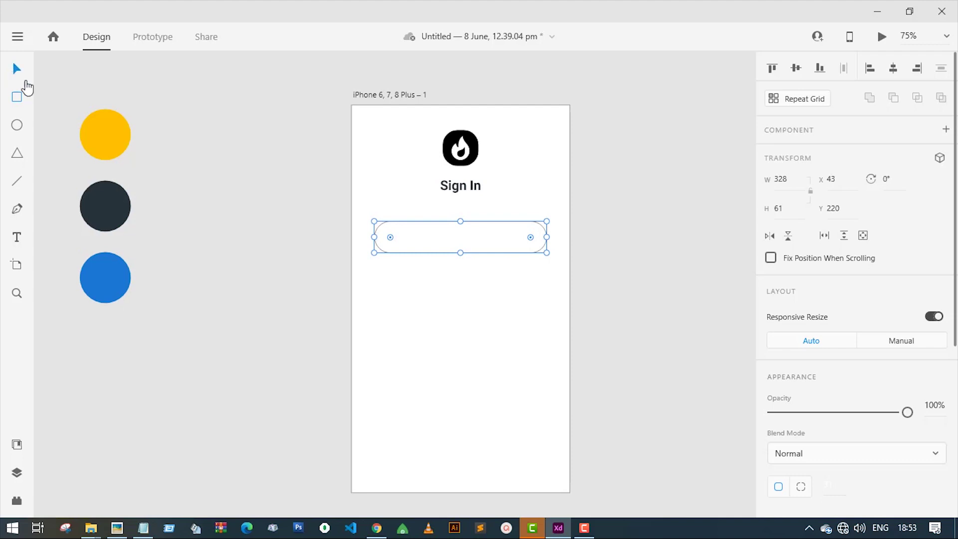
click(656, 263)
Step: Remove the pill's border and fill it light grey #EFEFEF
click(452, 247)
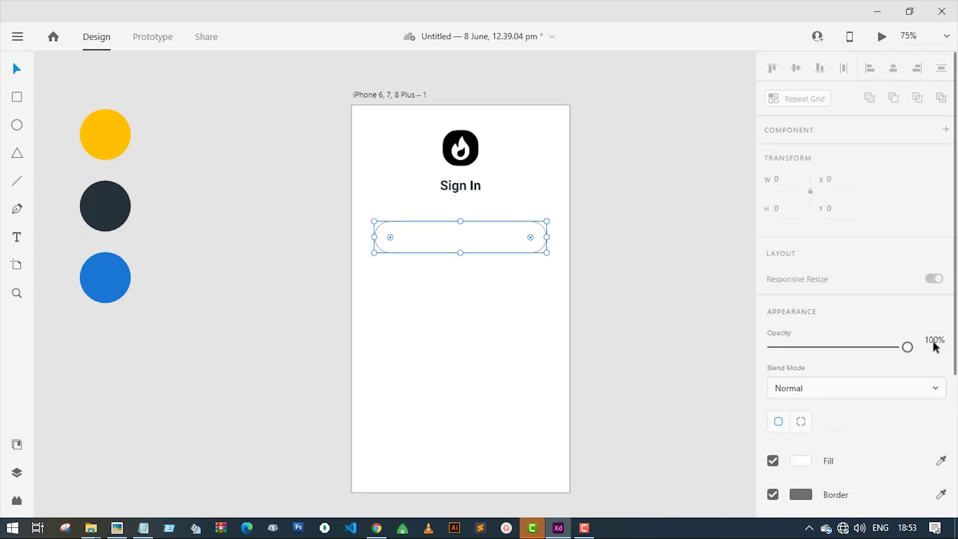
click(773, 349)
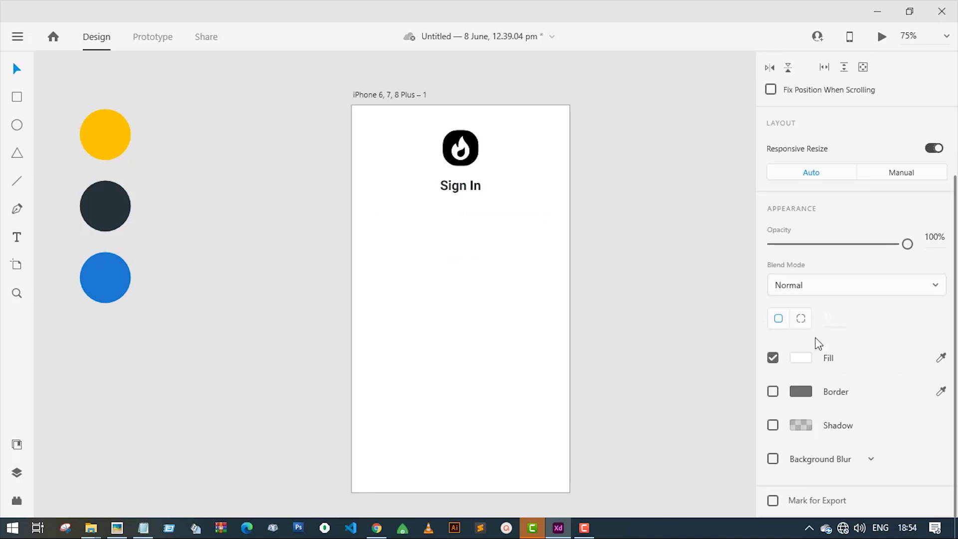
click(801, 358)
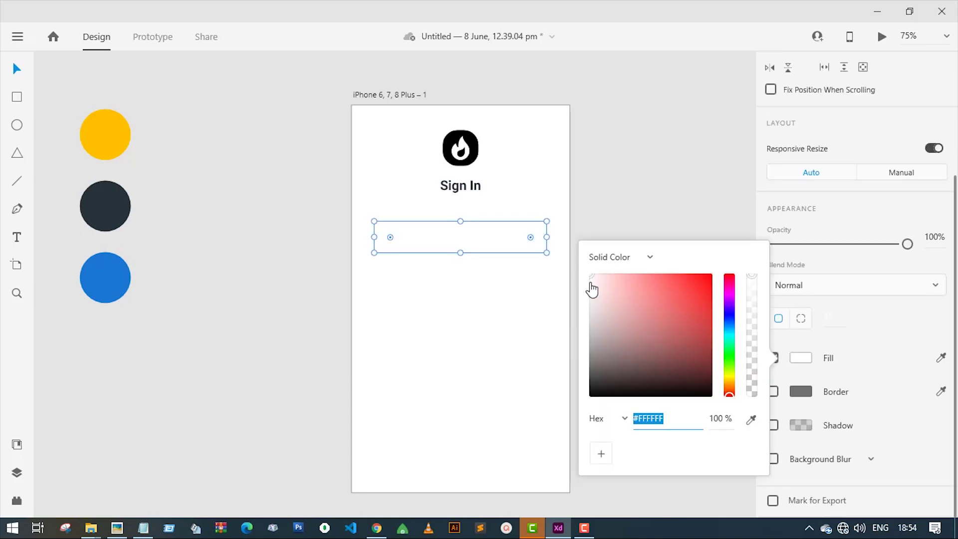
drag(592, 288, 572, 283)
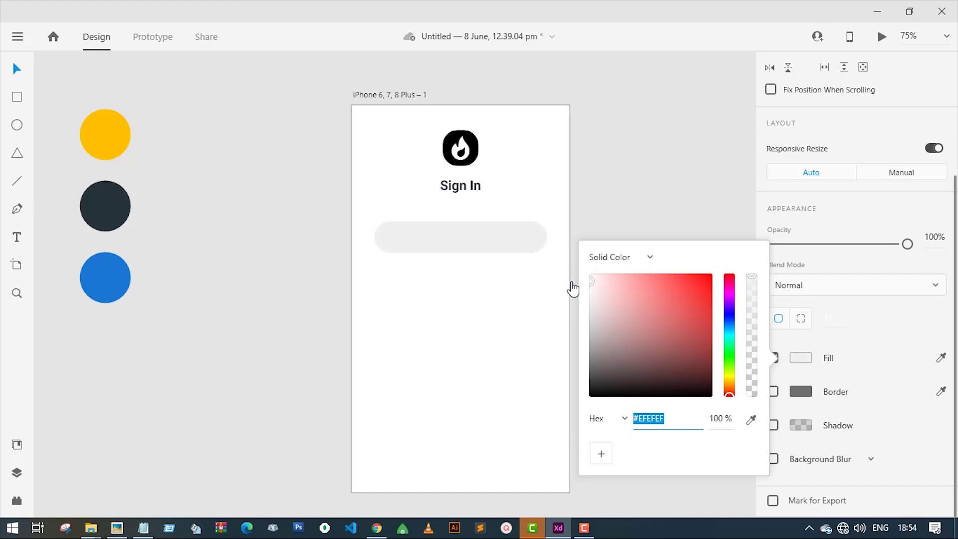
click(639, 184)
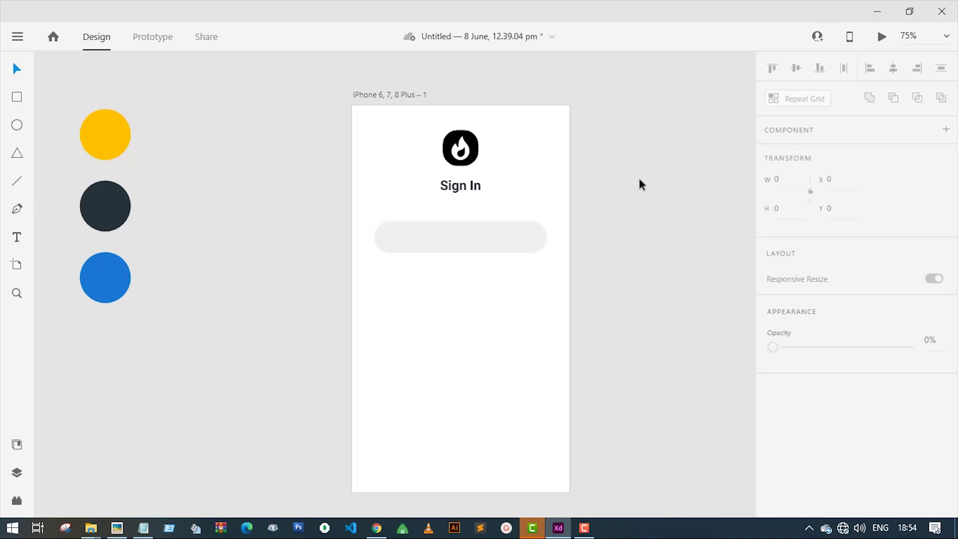
Step: Type a 'User Name' placeholder inside the grey field
click(18, 237)
click(390, 236)
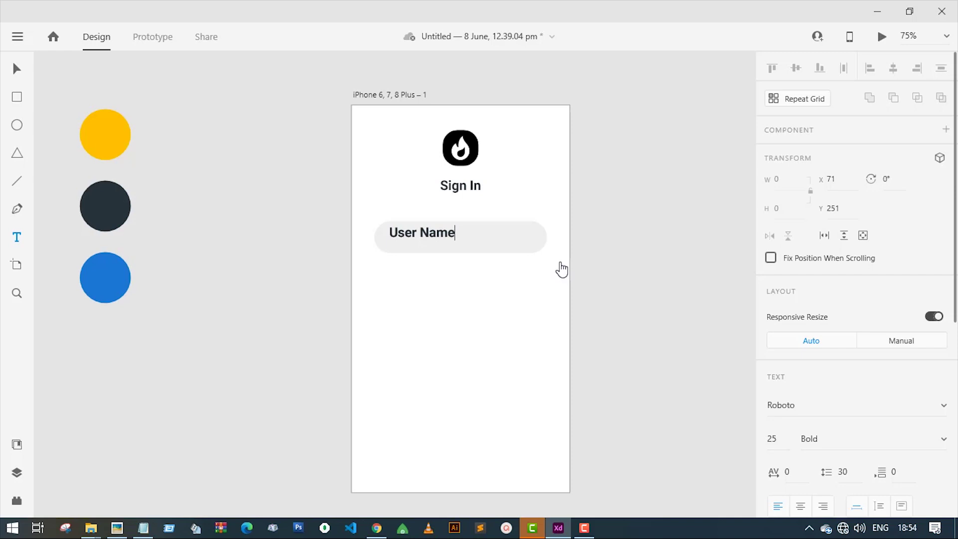
click(17, 68)
click(625, 289)
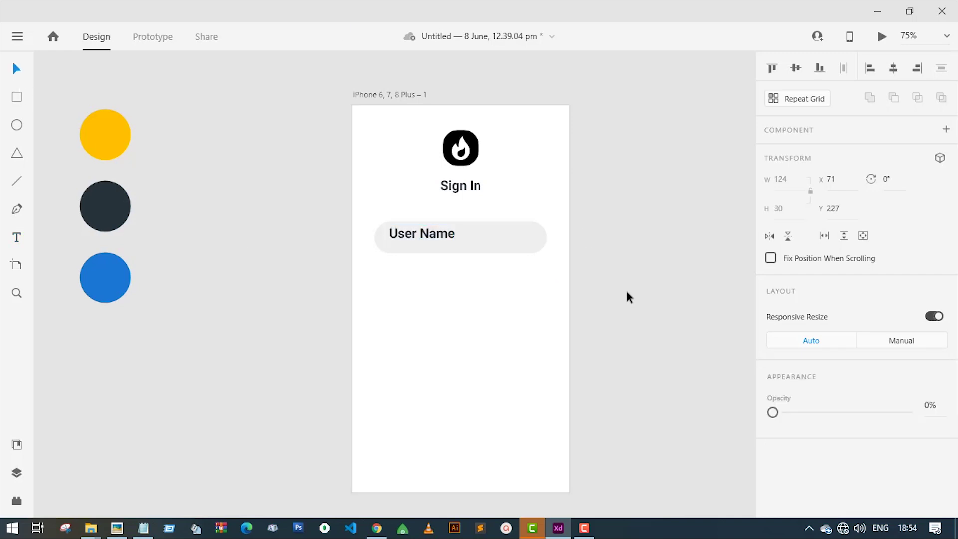
drag(423, 237, 423, 242)
Step: Set the User Name text to Roboto Regular at size 18
click(933, 445)
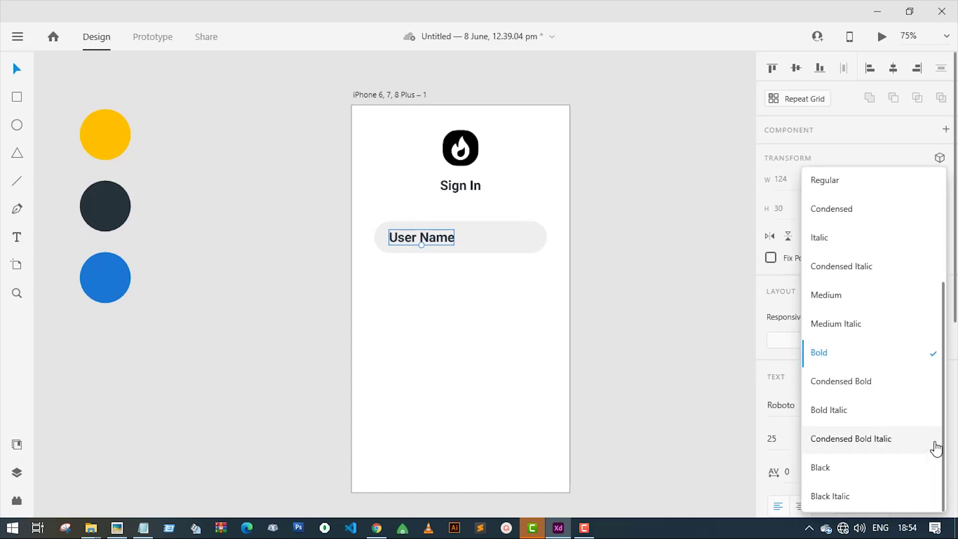
click(834, 183)
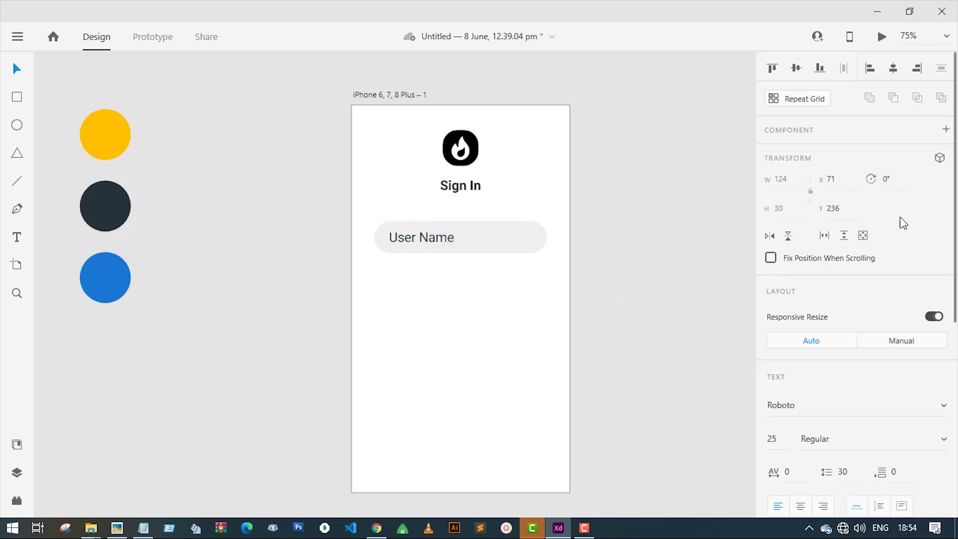
drag(783, 438, 748, 439)
key(Return)
double_click(778, 438)
text(18)
key(Return)
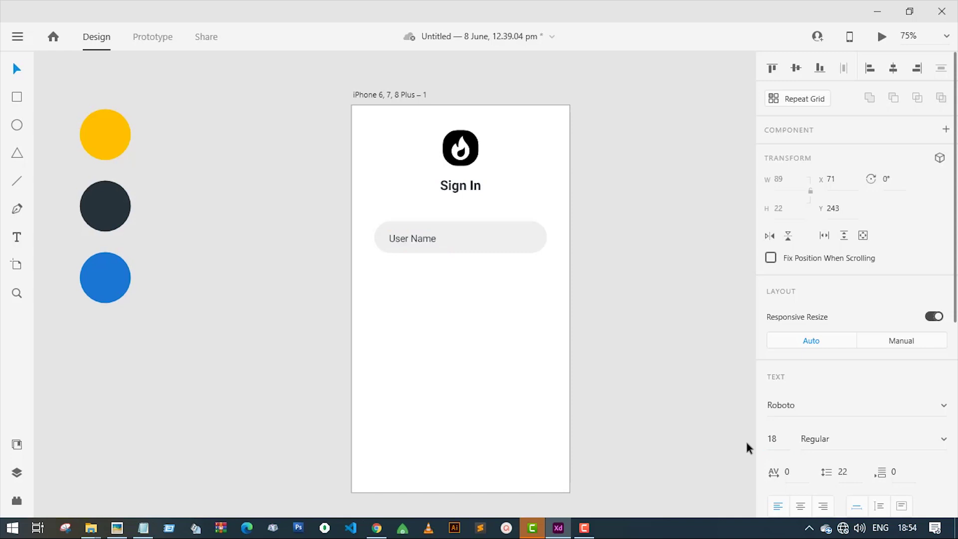
Step: Reposition User Name inside the rounded field near its left side
click(634, 362)
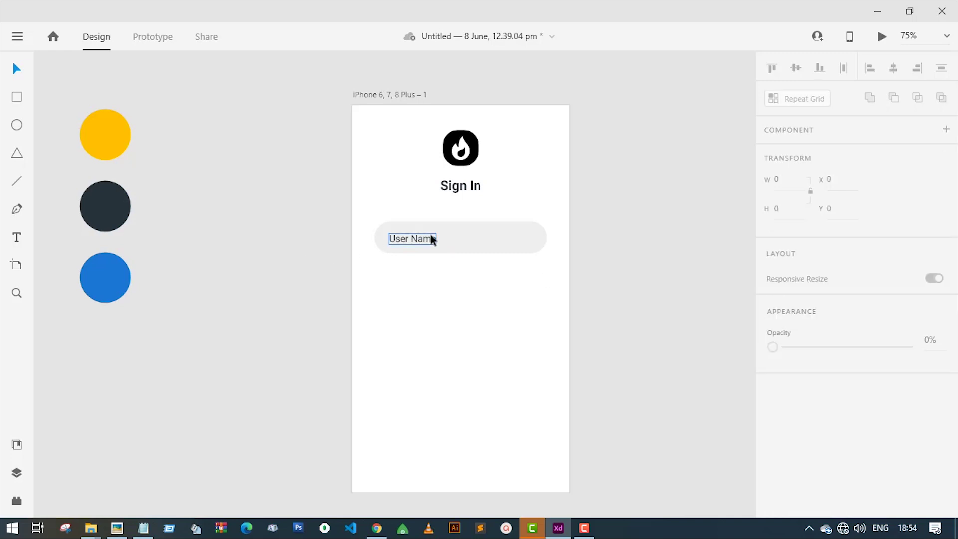
double_click(410, 238)
drag(412, 240, 409, 233)
Step: Duplicate the User Name field and its text just below it
click(647, 317)
drag(527, 289, 402, 284)
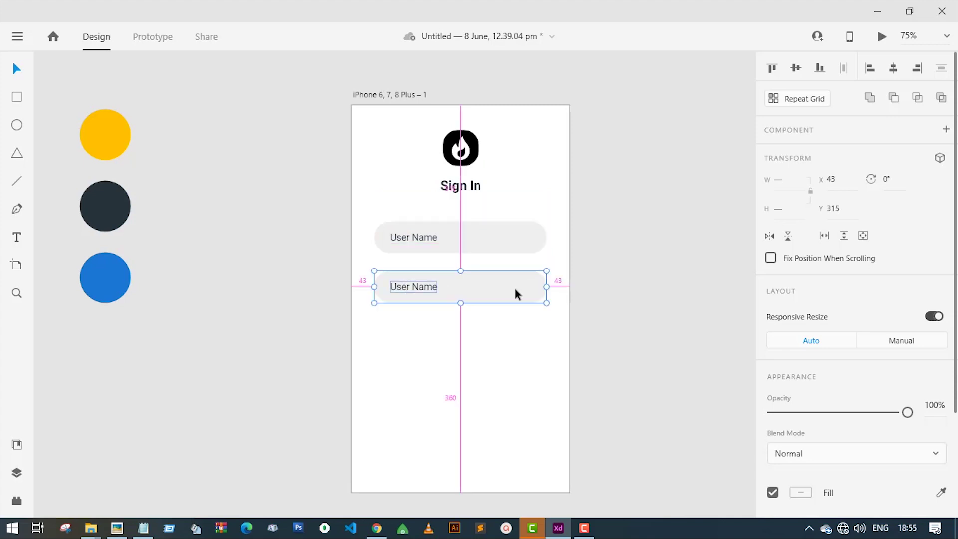
click(623, 296)
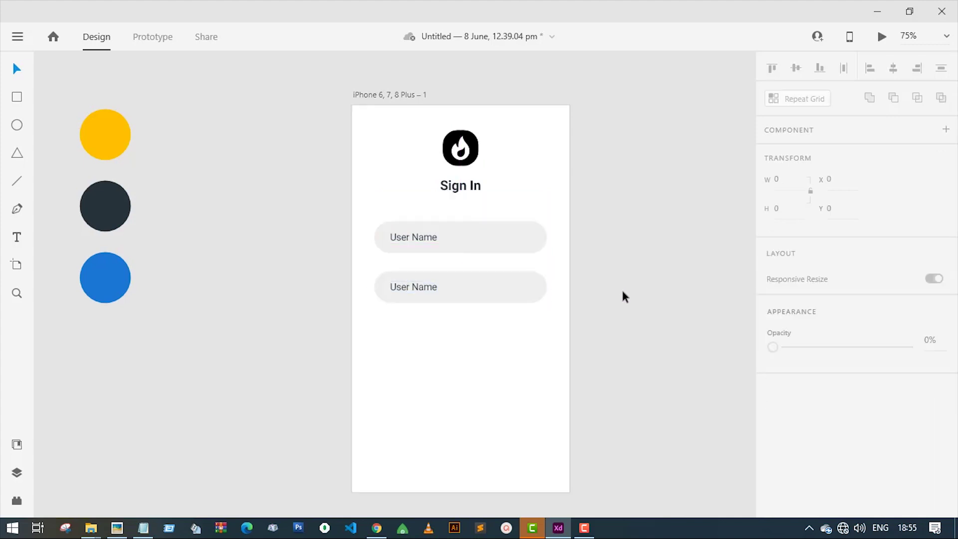
Step: Retype the second field's text as Password and copy it beneath the field at the right
double_click(412, 289)
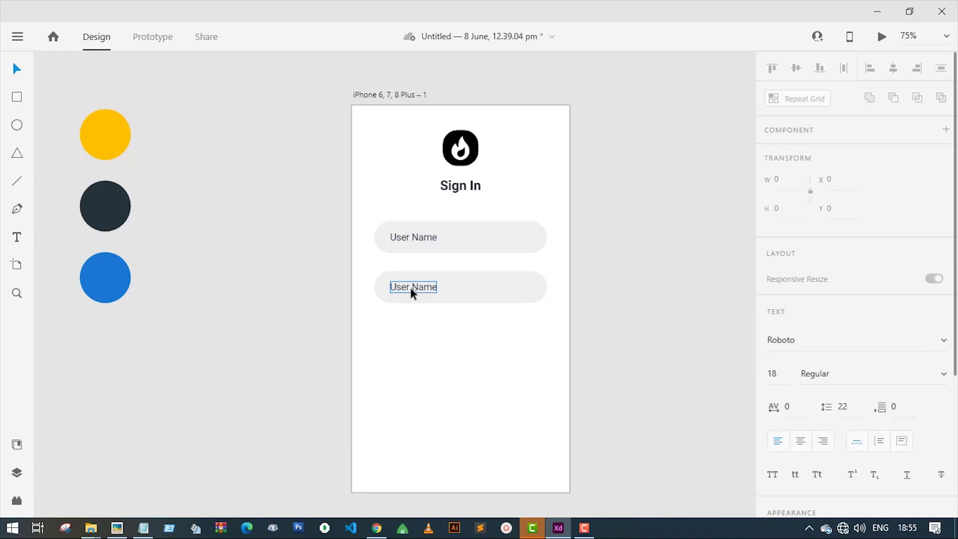
double_click(408, 289)
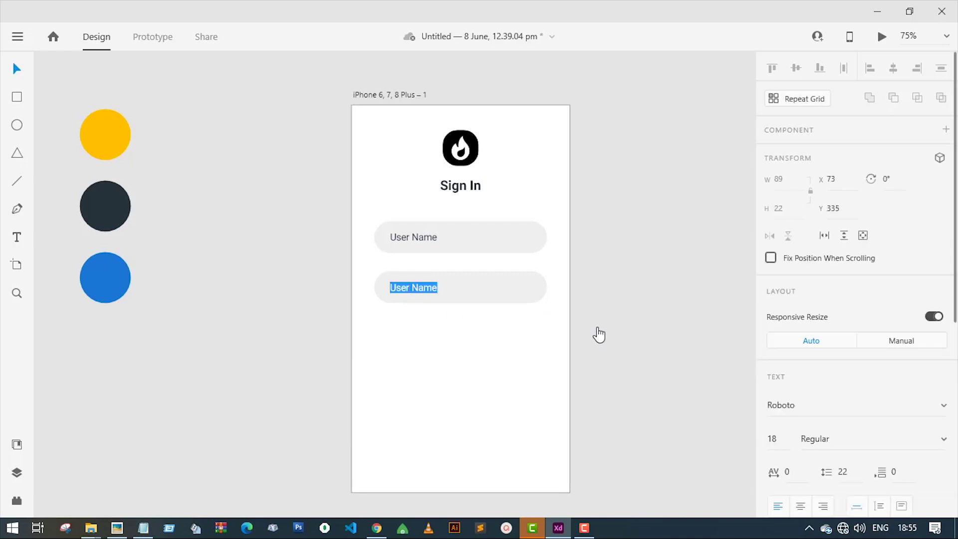
text(Password)
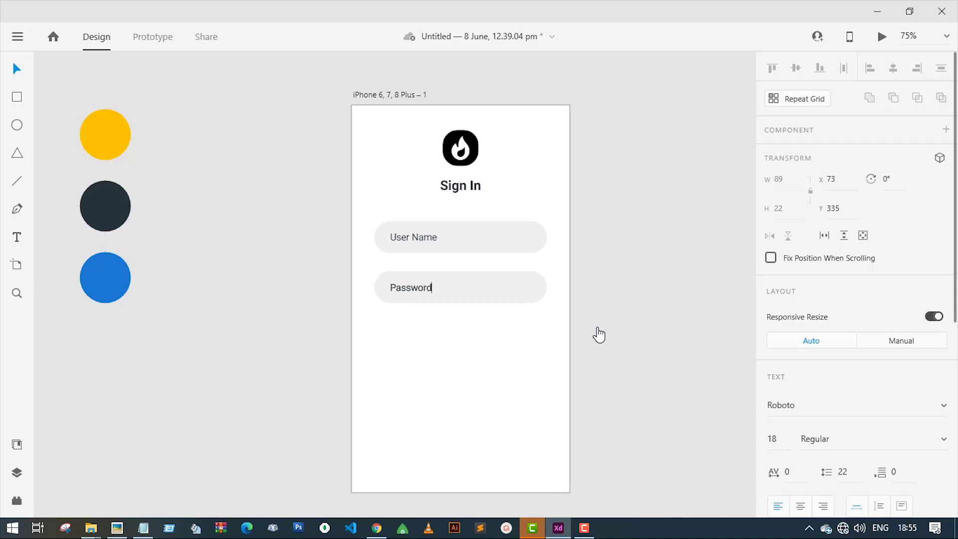
key(Escape)
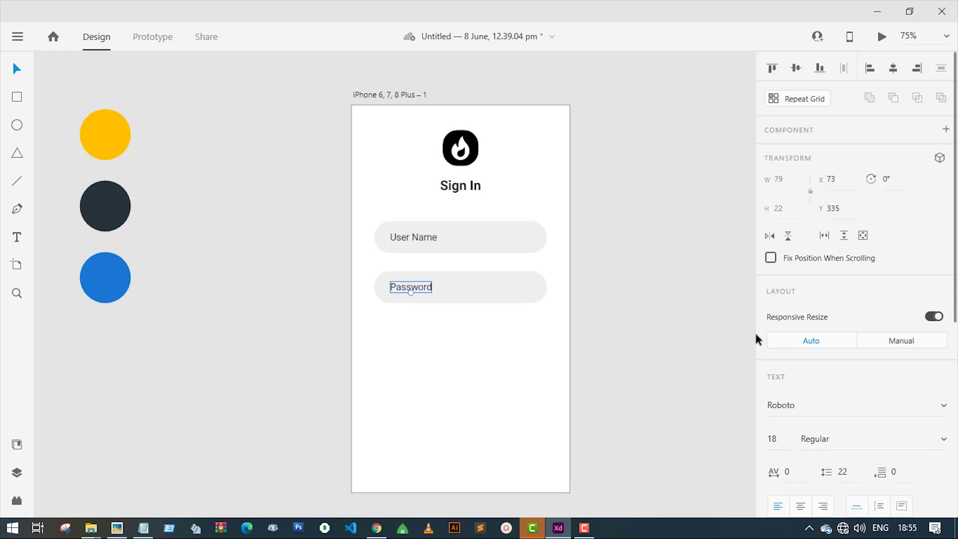
drag(426, 287, 530, 325)
Step: Right-align the copied Password text flush with the field's right edge
key(shift+Right)
click(568, 350)
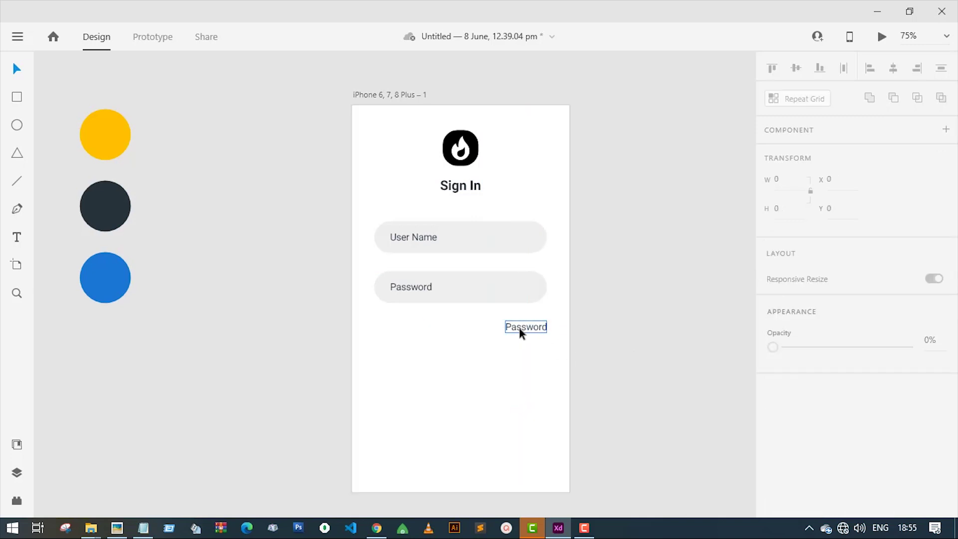
click(526, 327)
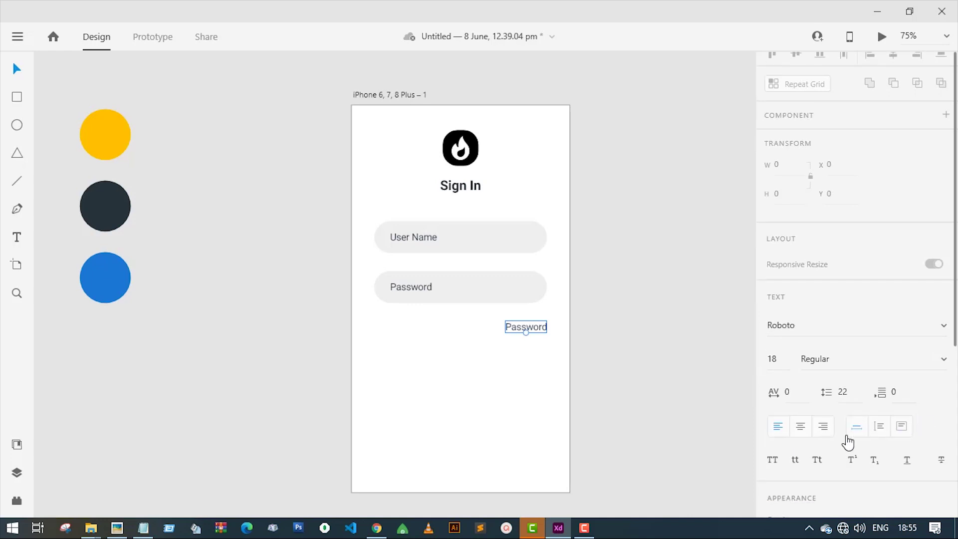
click(825, 299)
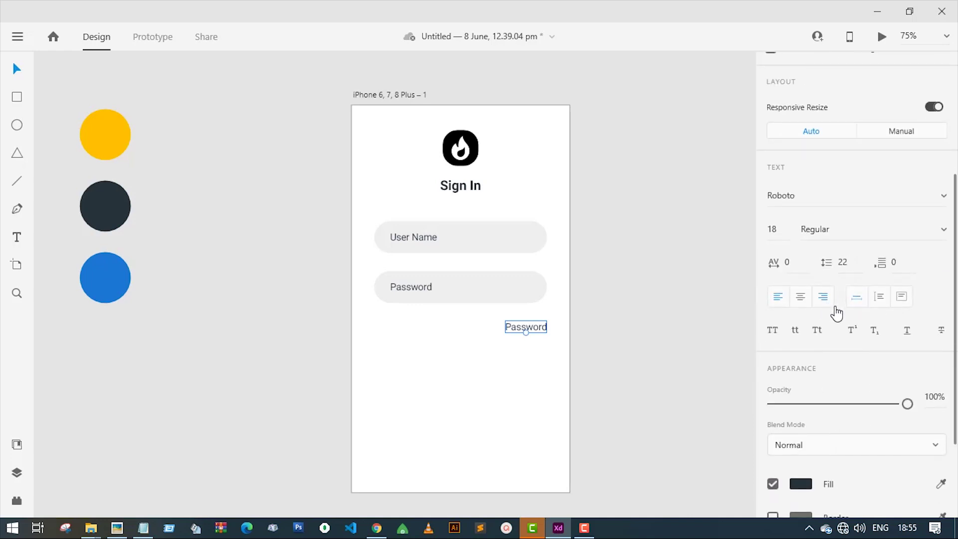
Step: Edit the copied text to read 'Forgot Password ?'
double_click(521, 328)
click(506, 327)
text(Forgot)
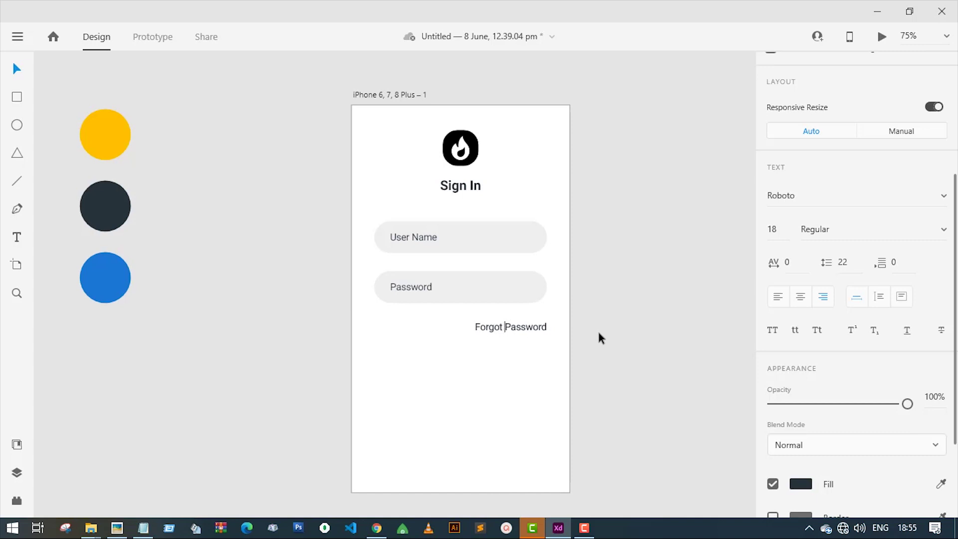
key(Right)
key(Right)
key(Right)
key(Right)
key(Right)
key(Right)
key(Right)
key(Right)
text(?)
key(Escape)
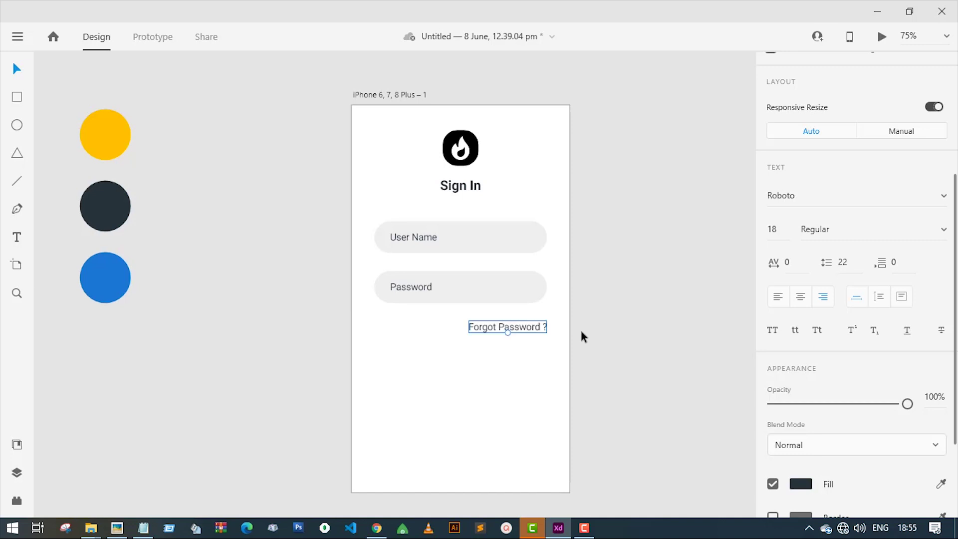
click(581, 332)
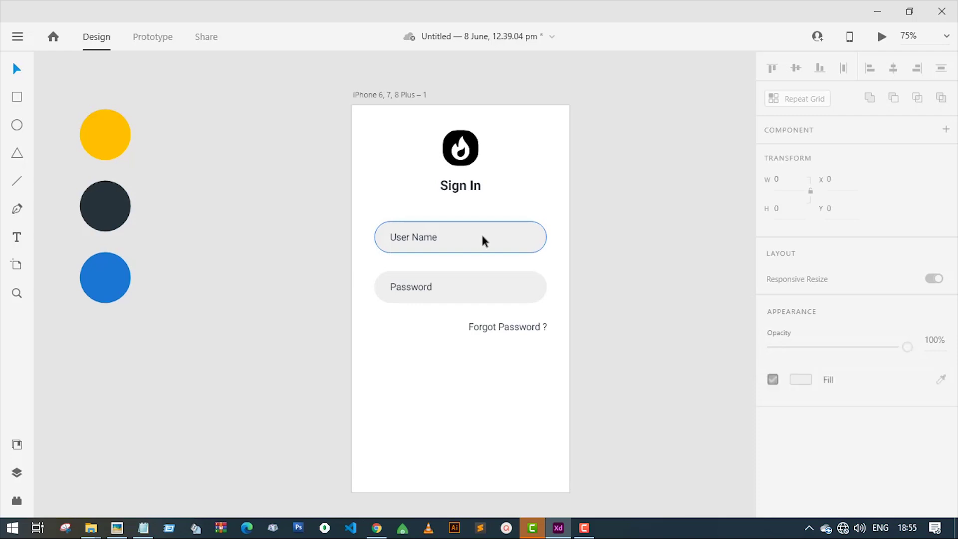
Step: Duplicate the User Name field below Forgot Password ? and fill it yellow #FFC100
drag(482, 238, 483, 378)
scroll(936, 424, down, 3)
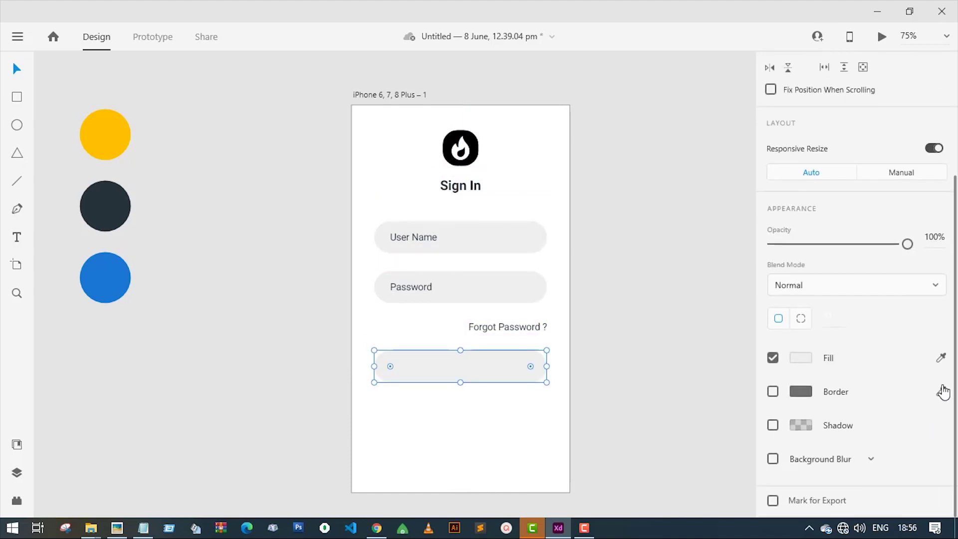
click(940, 357)
click(104, 131)
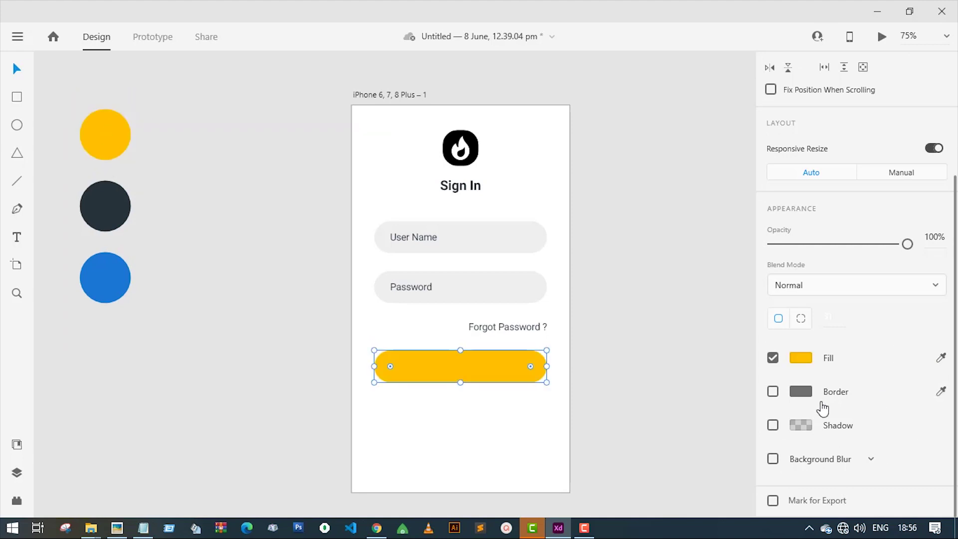
Step: Give the yellow button a yellow drop shadow with blur 10
click(773, 426)
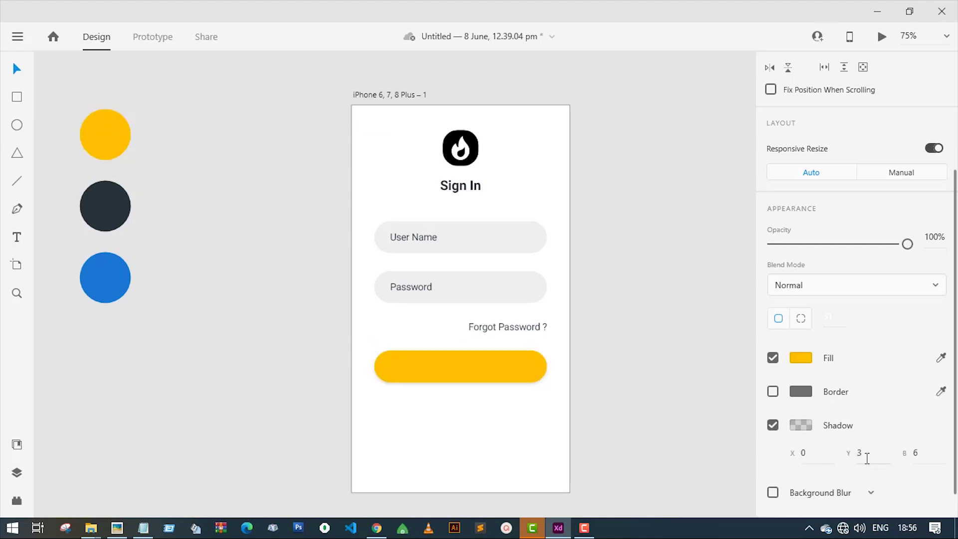
click(800, 425)
click(751, 460)
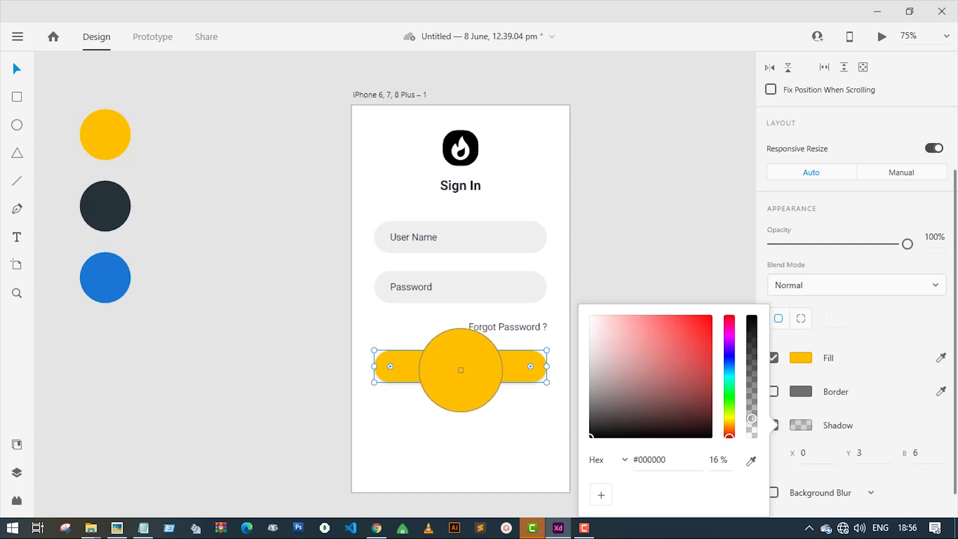
click(460, 369)
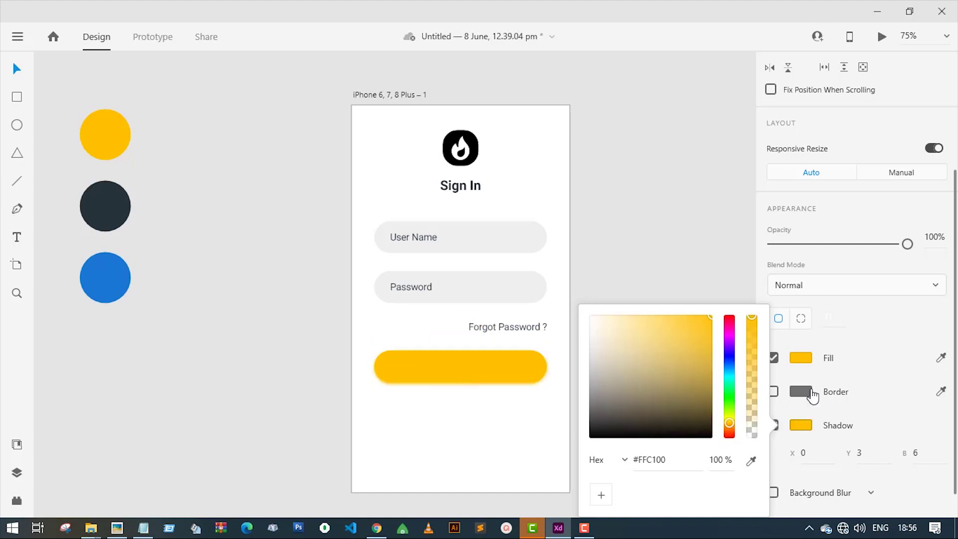
click(901, 456)
text(10)
key(Return)
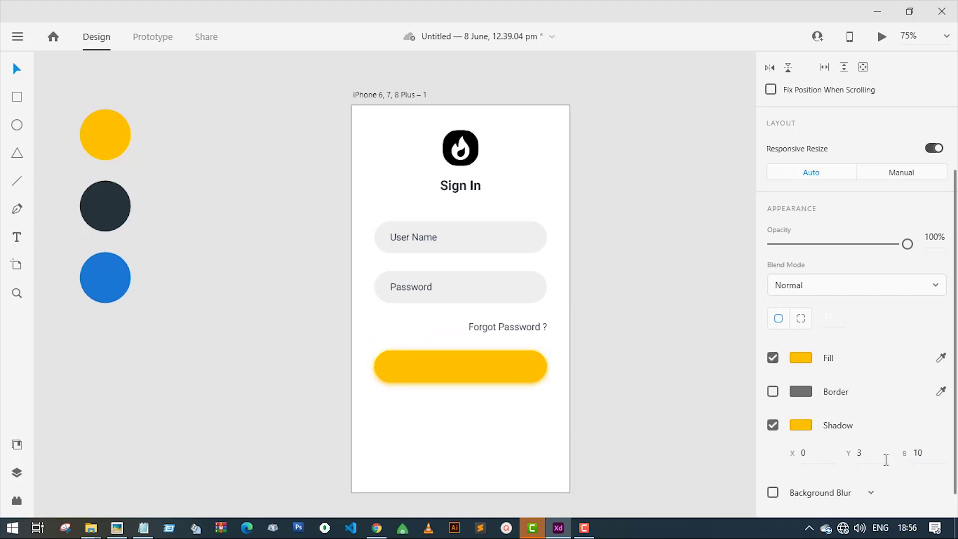
Step: Lower the shadow's opacity to about 54% for a soft, semi-transparent glow
click(795, 430)
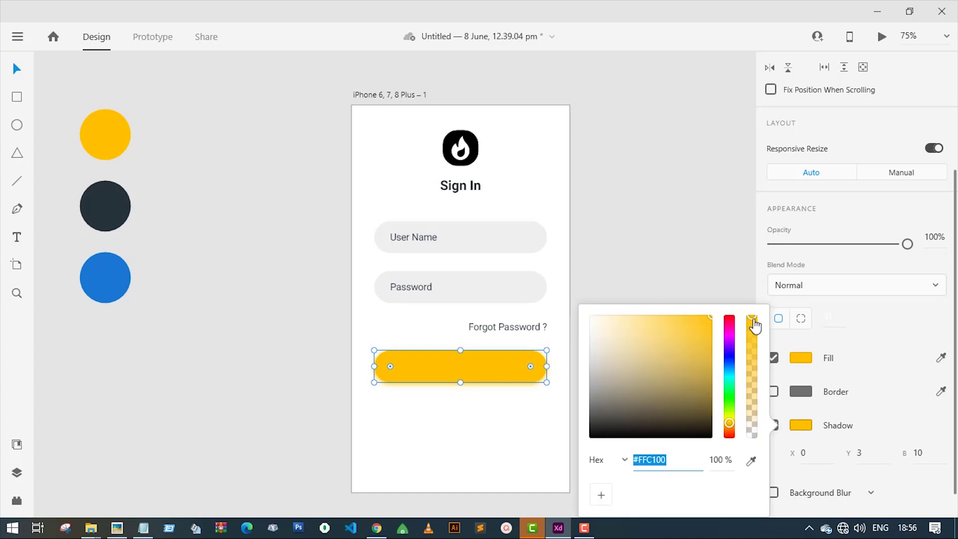
drag(752, 319, 753, 378)
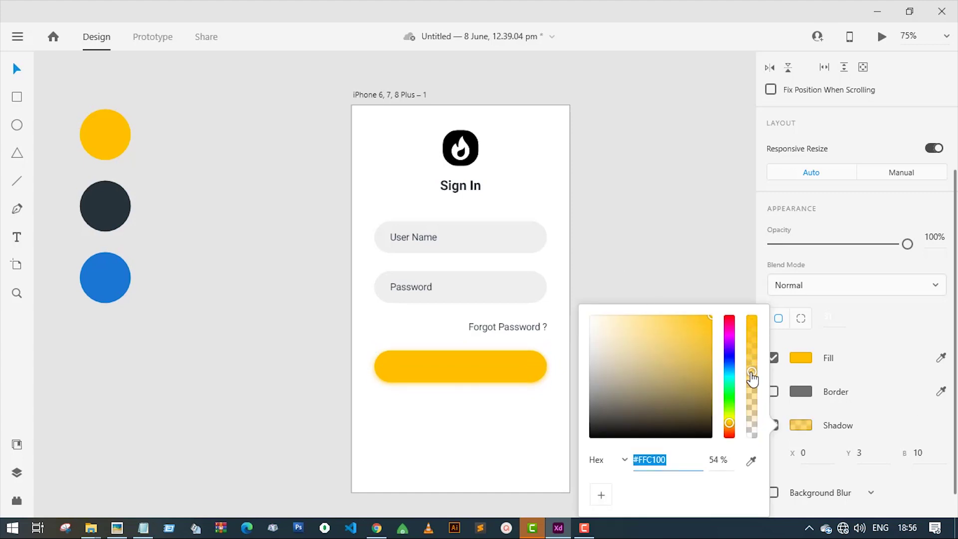
click(646, 228)
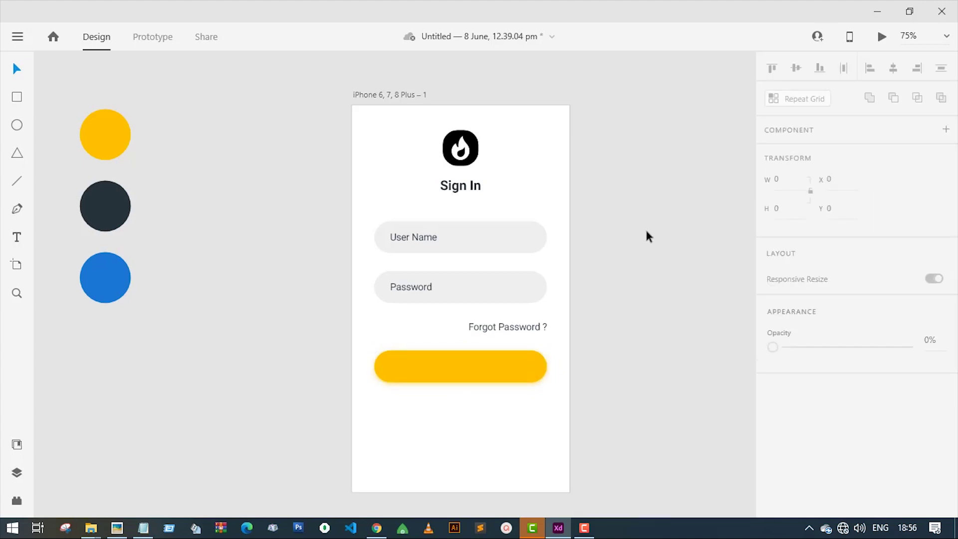
drag(453, 187, 458, 417)
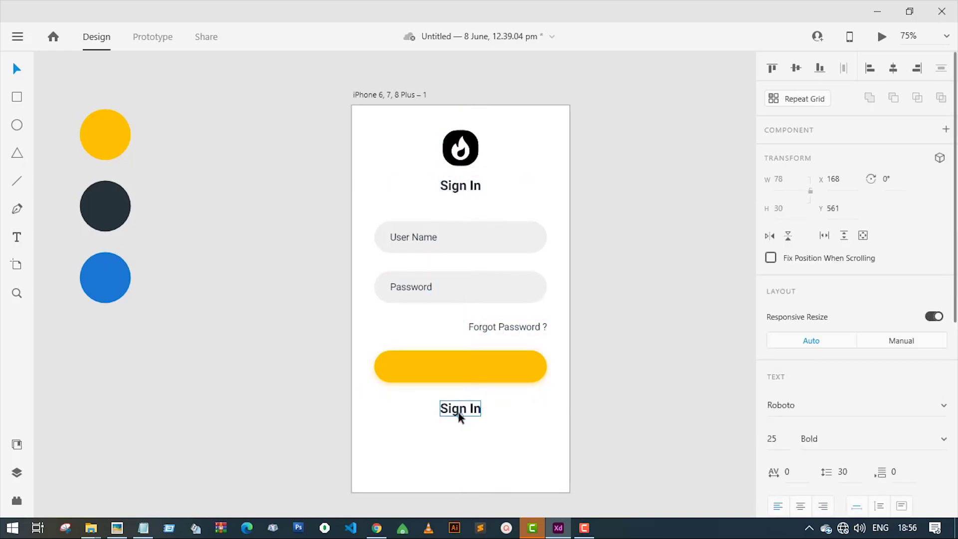
Step: Bring the copied Sign In text to the front and move it onto the yellow button
right_click(459, 417)
mouse_move(515, 423)
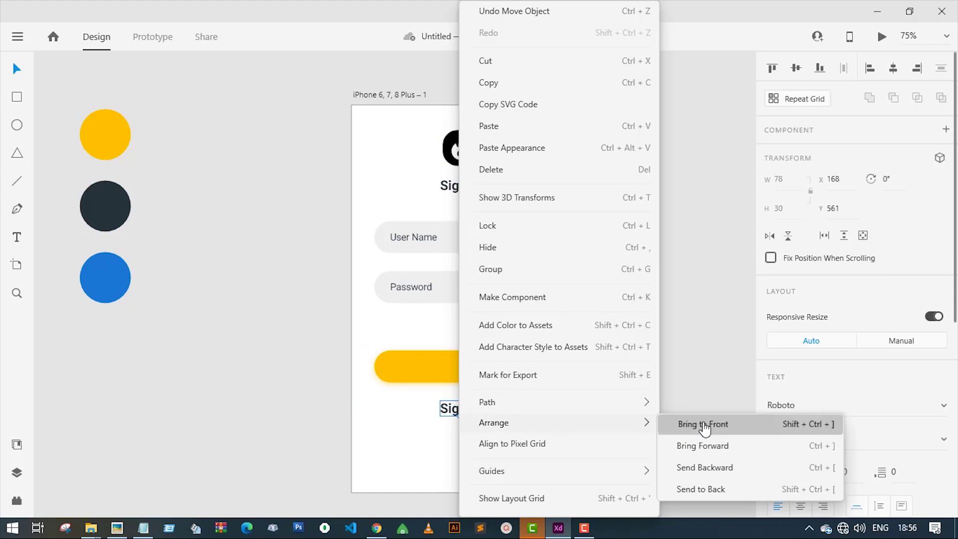
click(704, 425)
drag(456, 410, 456, 370)
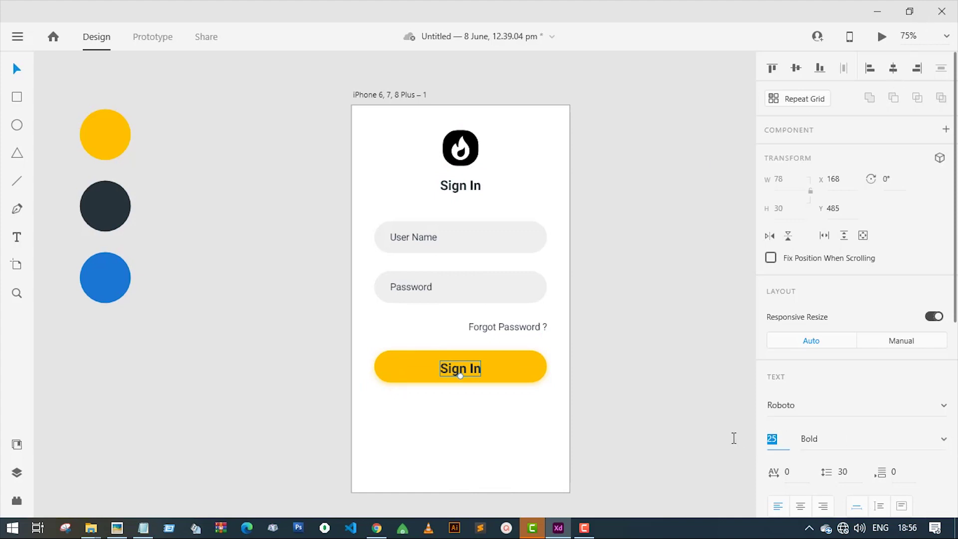
Step: Set the Sign In label to size 20, centre-aligned and vertically centred in the button
key(Return)
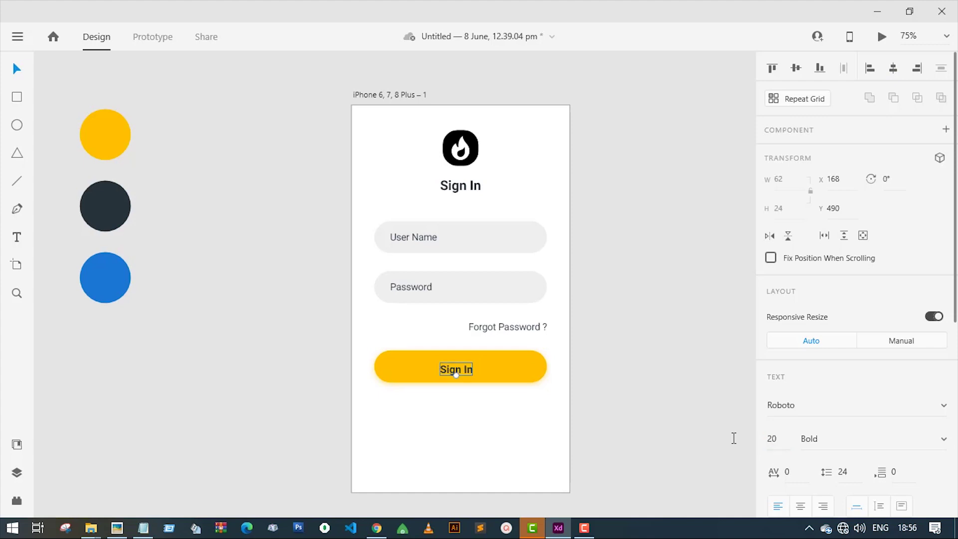
click(894, 69)
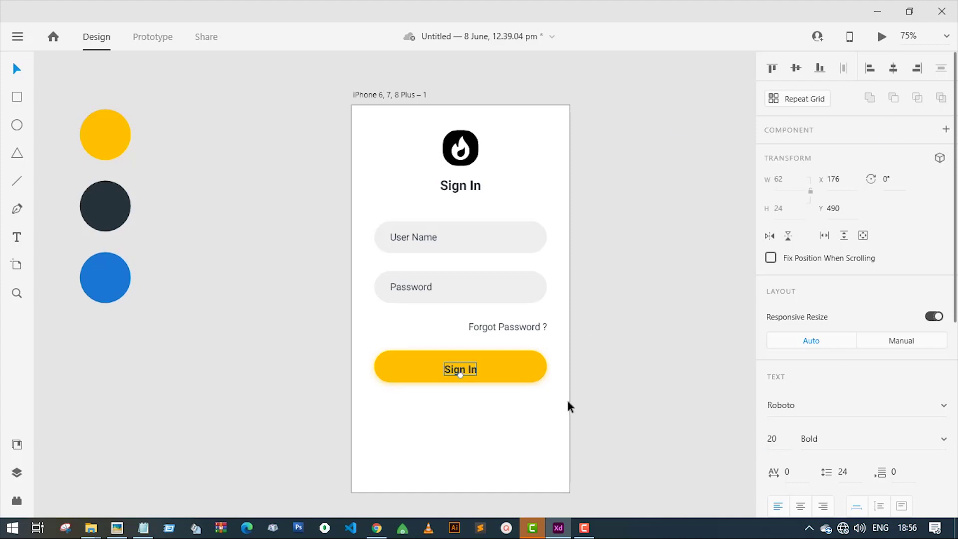
click(504, 404)
click(467, 371)
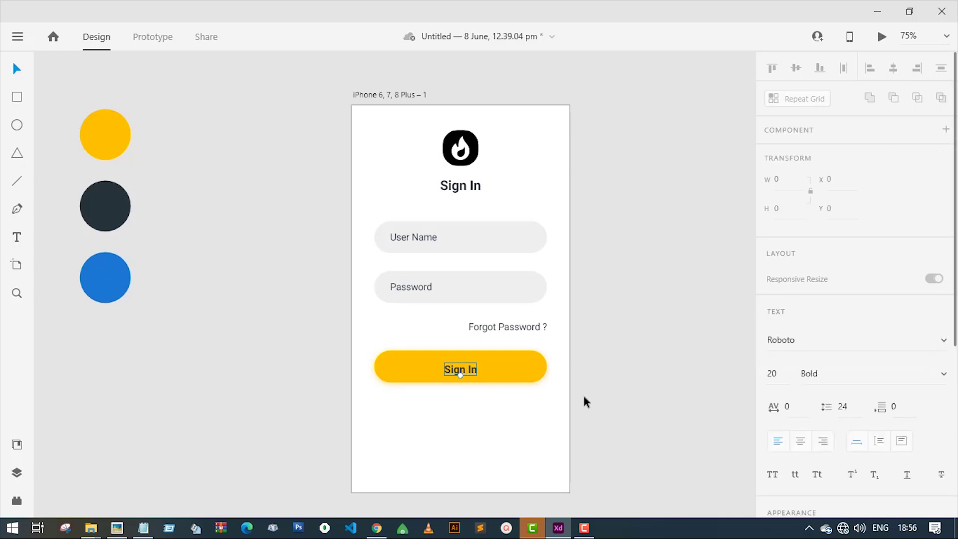
key(Up)
key(shift+m)
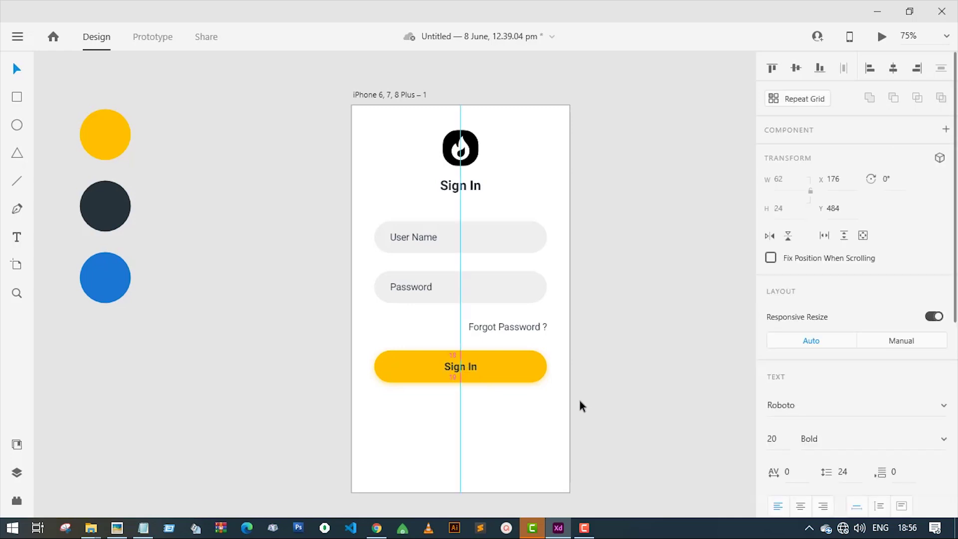
scroll(524, 344, down, 1)
click(499, 313)
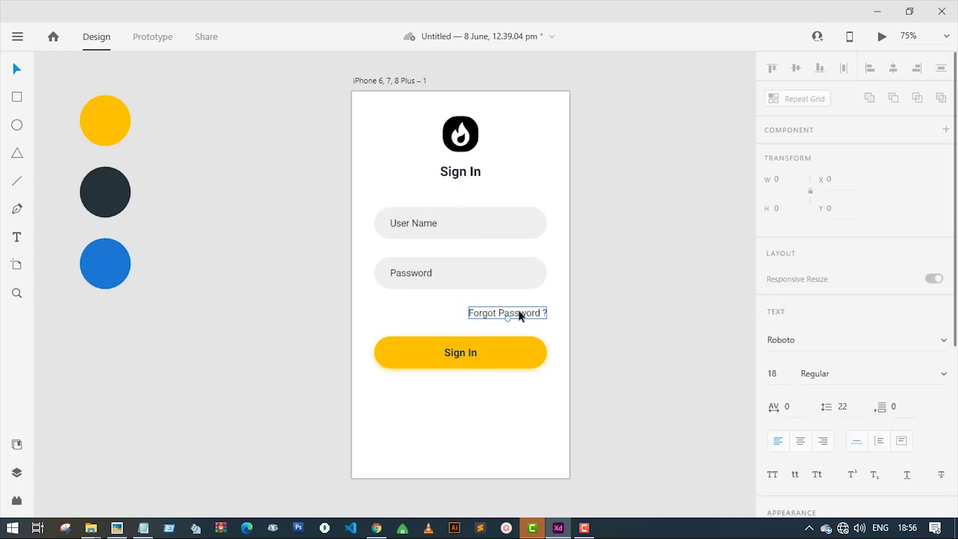
Step: Copy Forgot Password ? below the Sign In button, retype it as 'Or', and centre it horizontally
drag(503, 309, 456, 387)
key(Return)
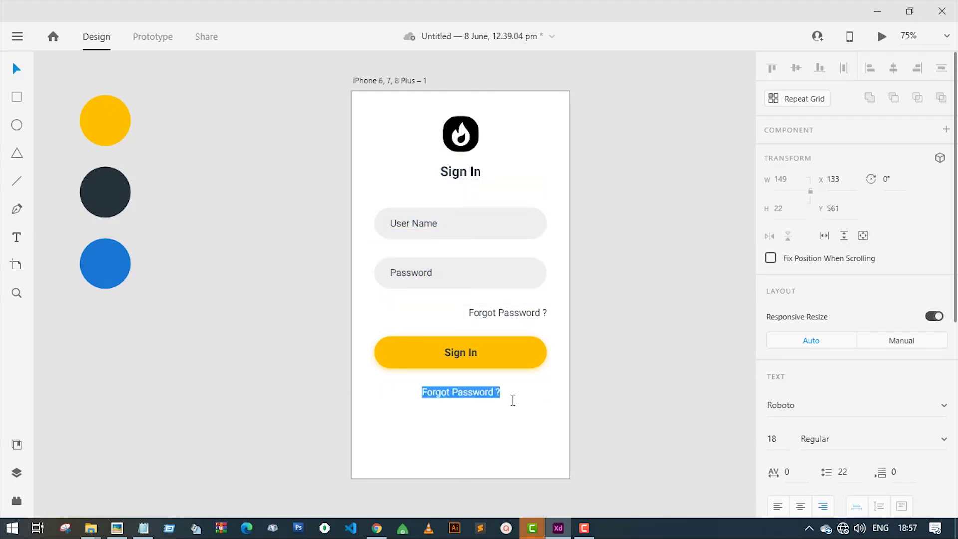
text(O)
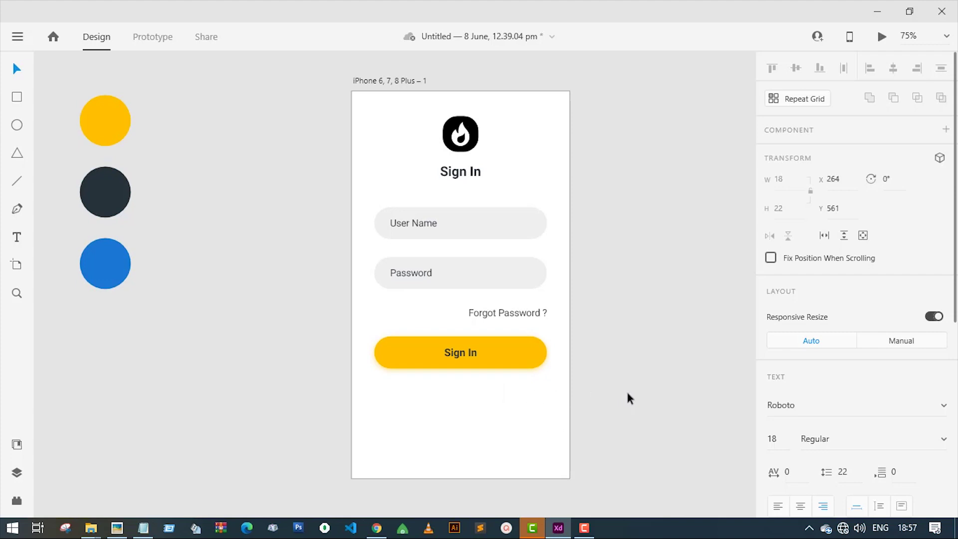
key(Escape)
click(891, 74)
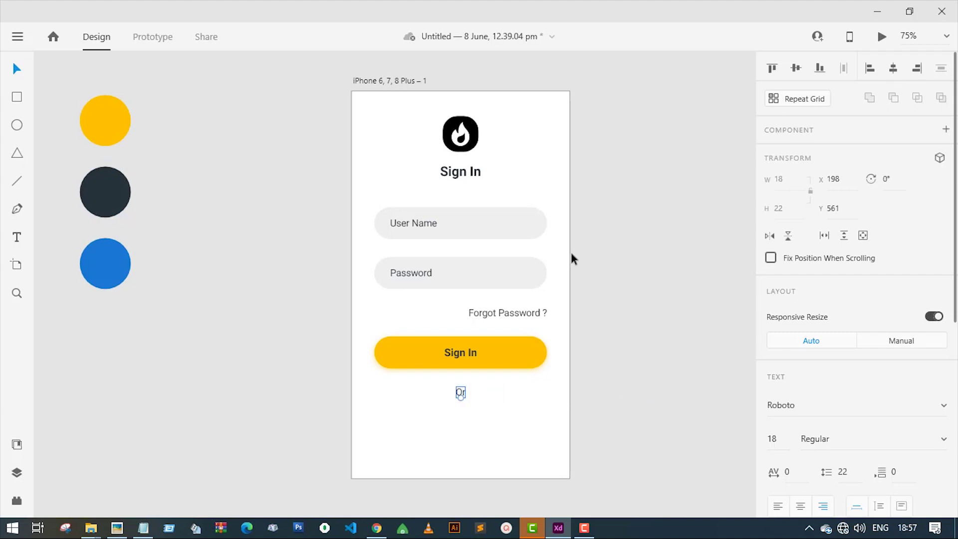
click(633, 392)
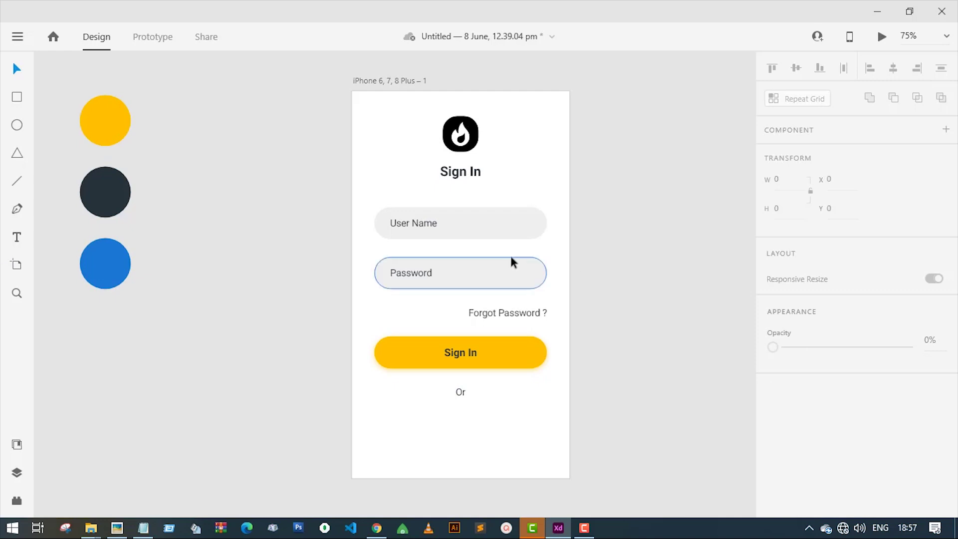
Step: Duplicate the Password field below 'Or' and resize the copies into two half-width side-by-side pills
drag(483, 414, 493, 381)
click(493, 227)
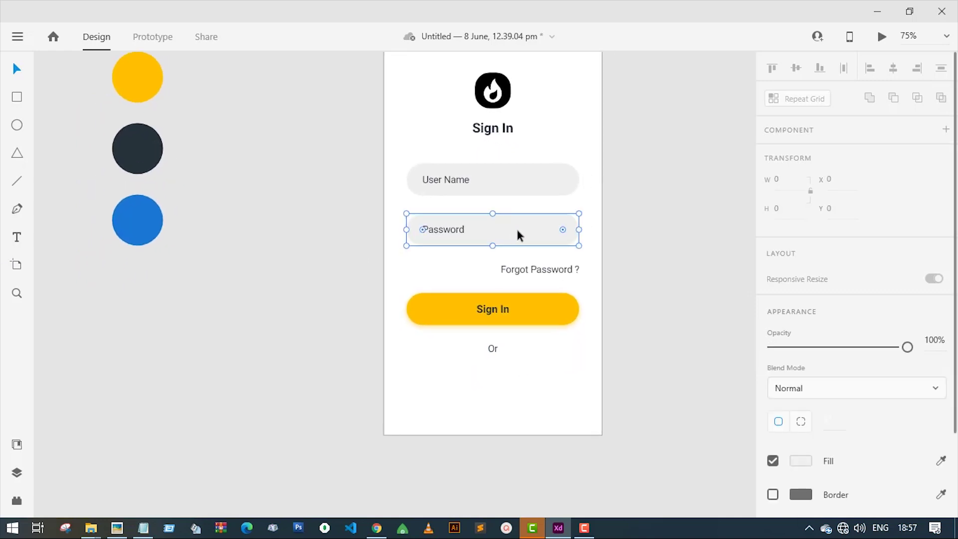
drag(514, 206, 503, 380)
click(649, 328)
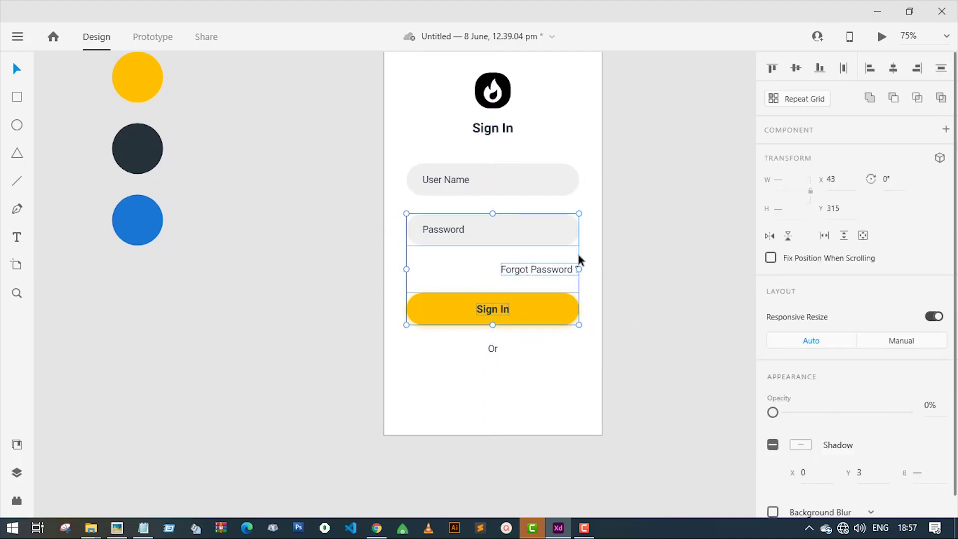
click(515, 227)
drag(554, 233, 508, 389)
drag(579, 388, 544, 385)
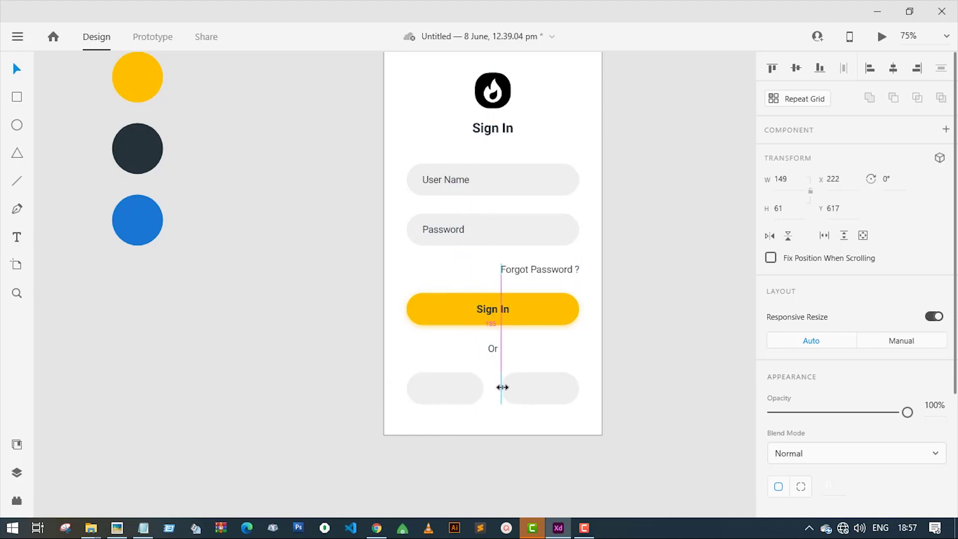
drag(502, 387, 509, 387)
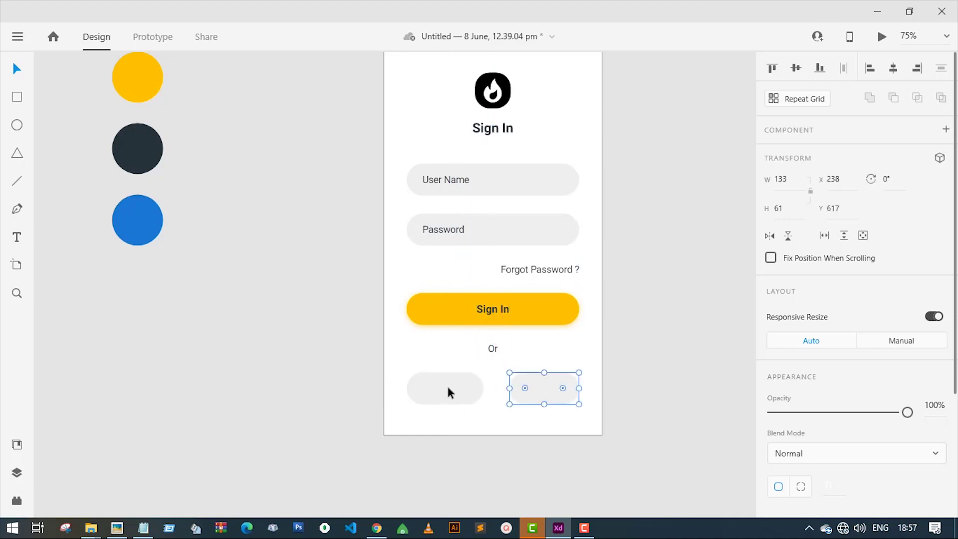
click(445, 388)
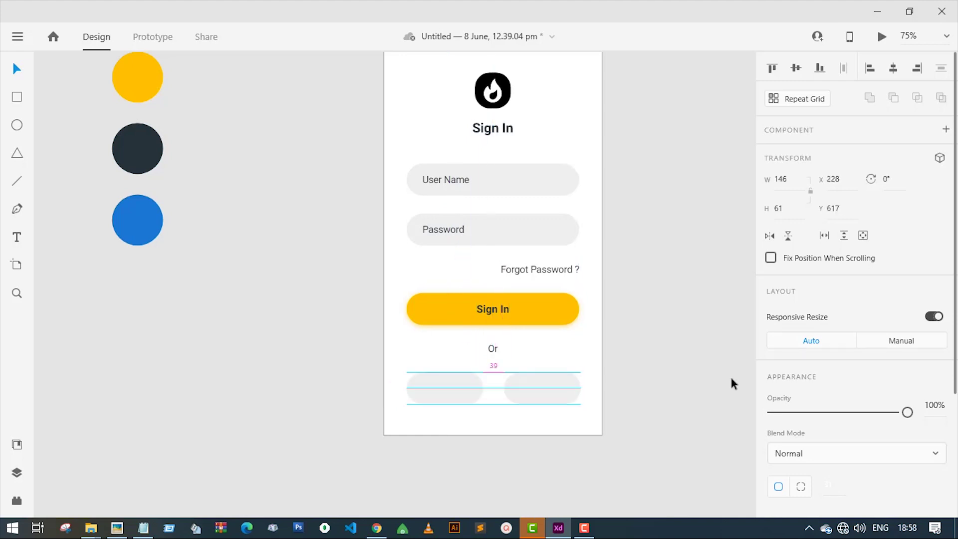
key(Left)
key(Left)
key(Left)
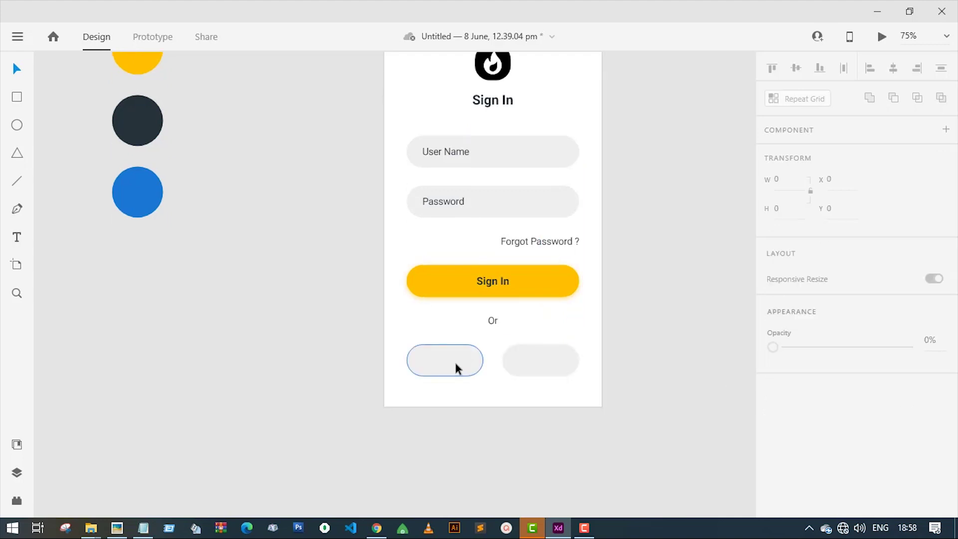
Step: Fill the left pill white and the right pill with the blue swatch circle's colour
click(456, 368)
scroll(888, 302, down, 3)
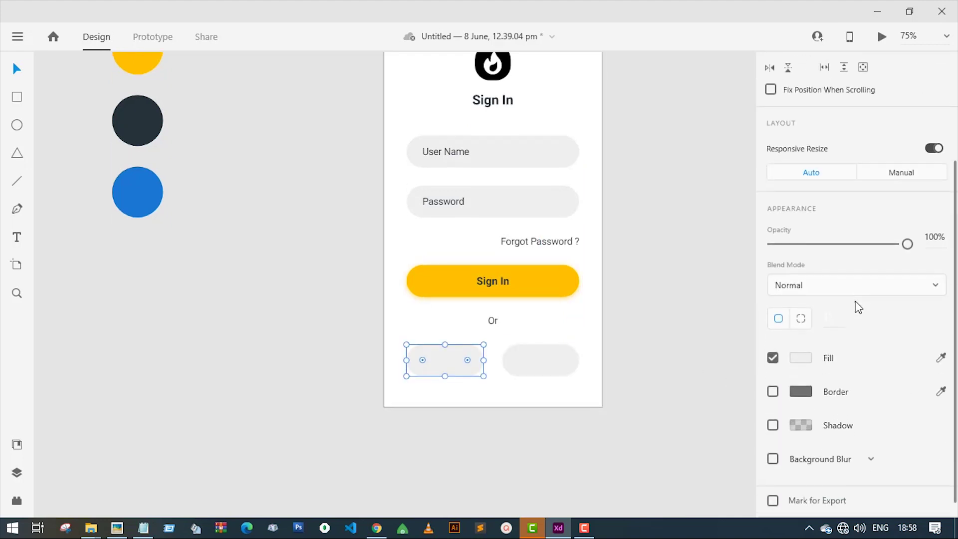
click(801, 357)
click(751, 419)
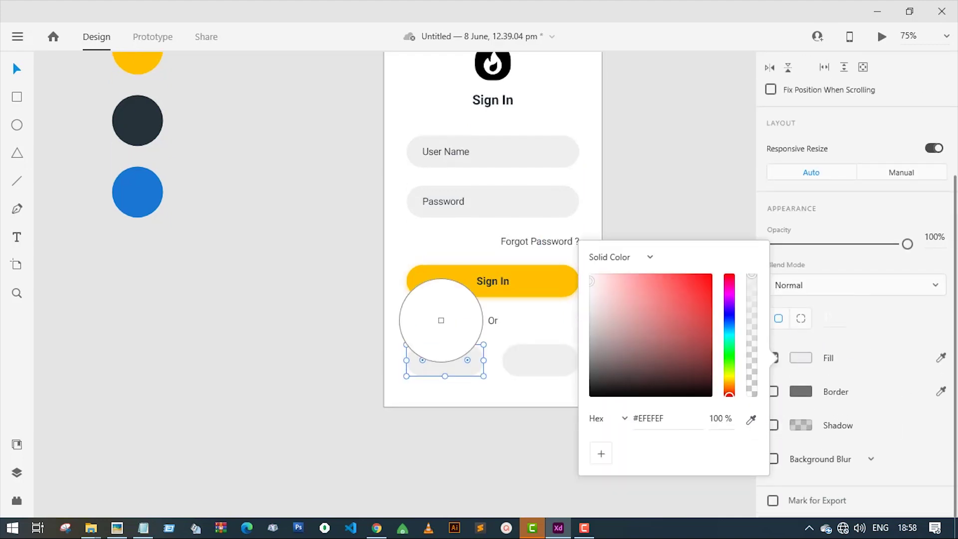
click(449, 321)
click(540, 360)
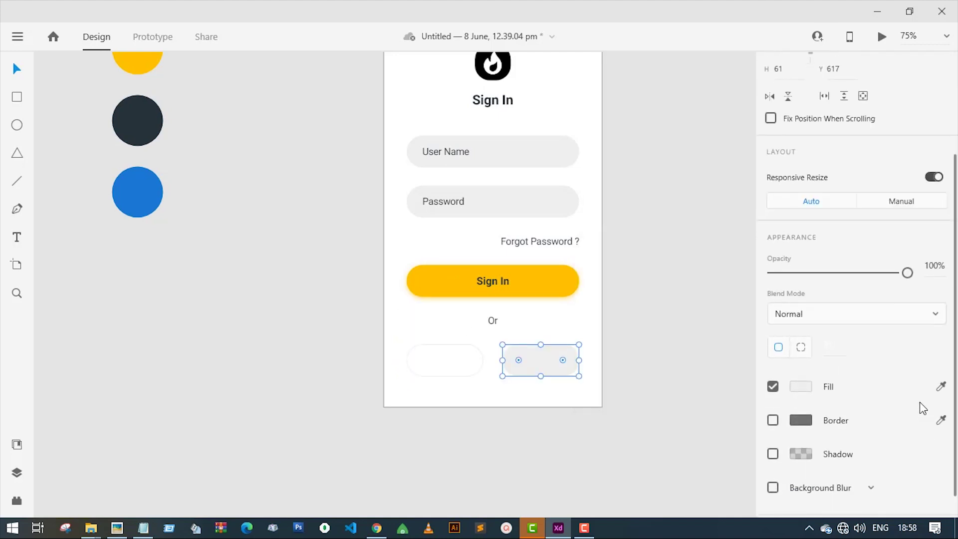
click(941, 387)
click(135, 195)
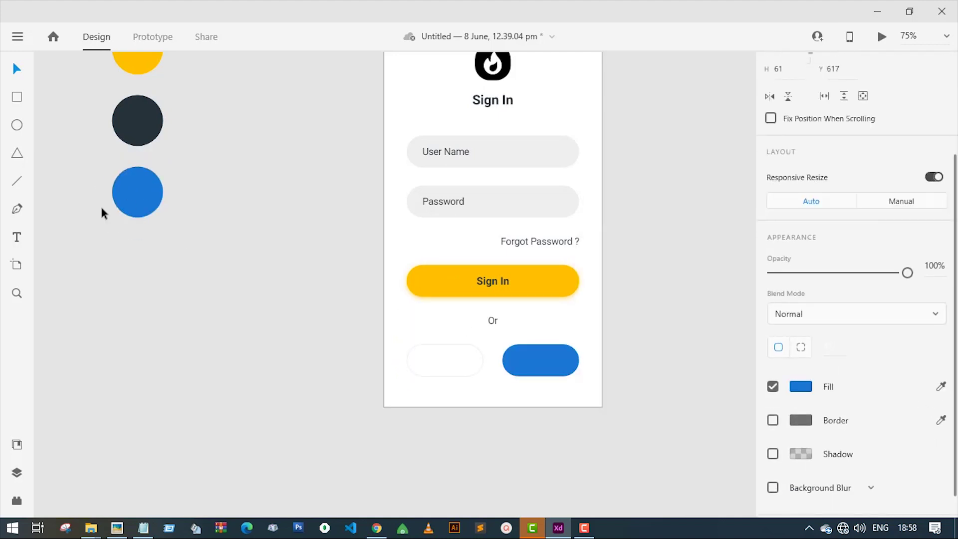
click(645, 357)
scroll(639, 223, up, 4)
scroll(645, 223, down, 2)
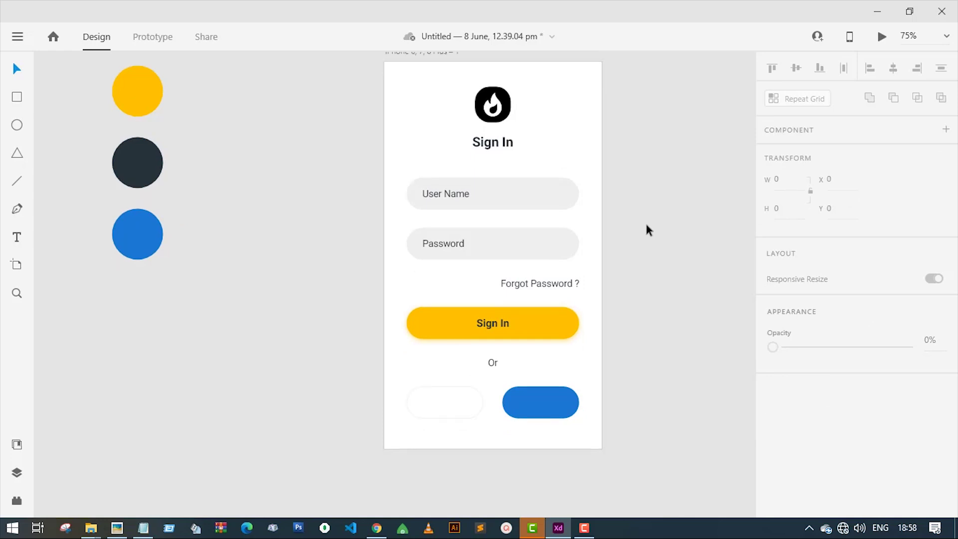
scroll(648, 220, up, 1)
scroll(654, 216, down, 1)
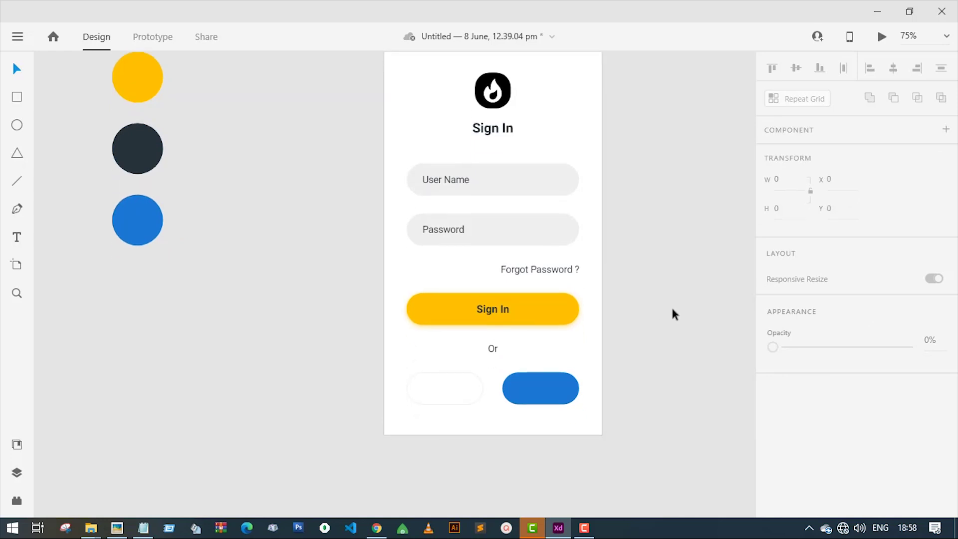
Step: Put a copied Forgot Password label on the white pill reading 'Google', then import google.svg and the Facebook SVG
click(439, 393)
drag(532, 272, 457, 393)
double_click(493, 396)
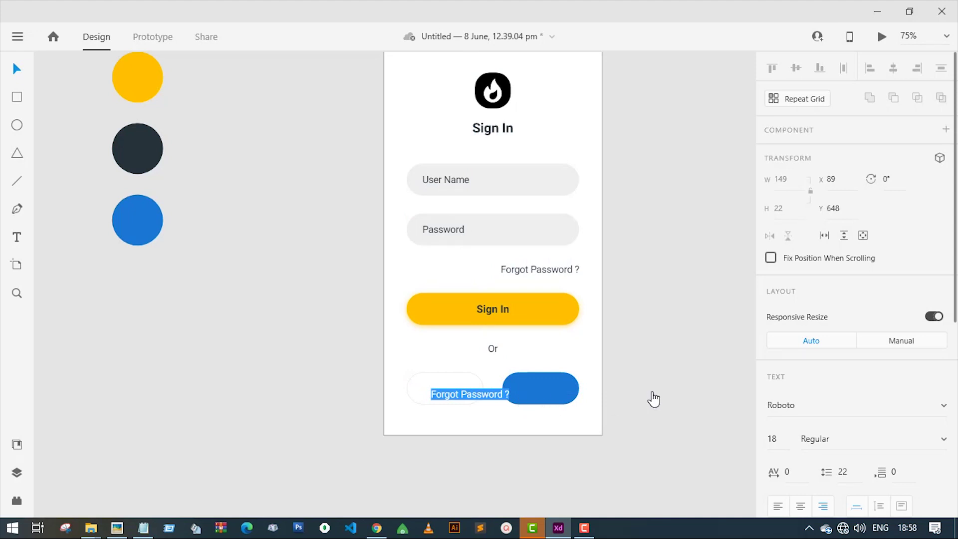
text(Google)
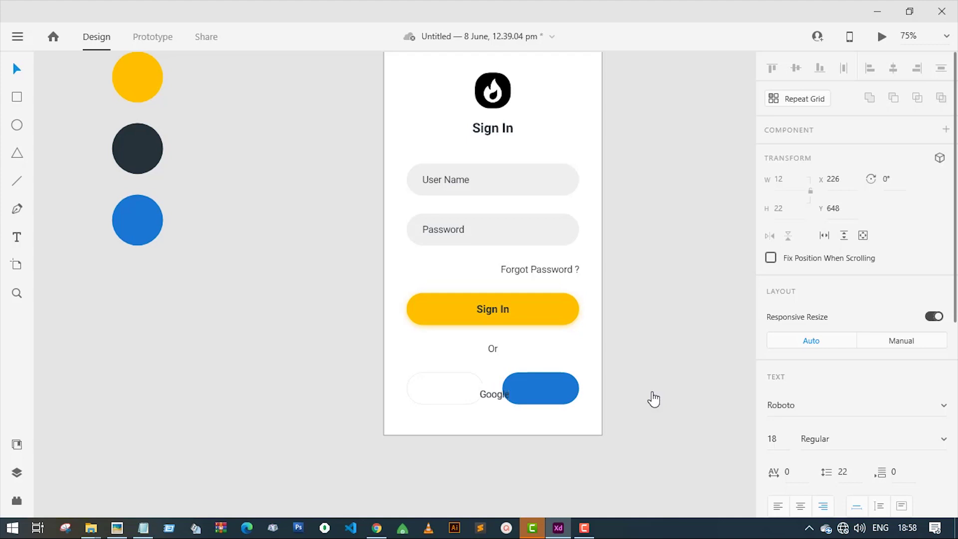
key(Escape)
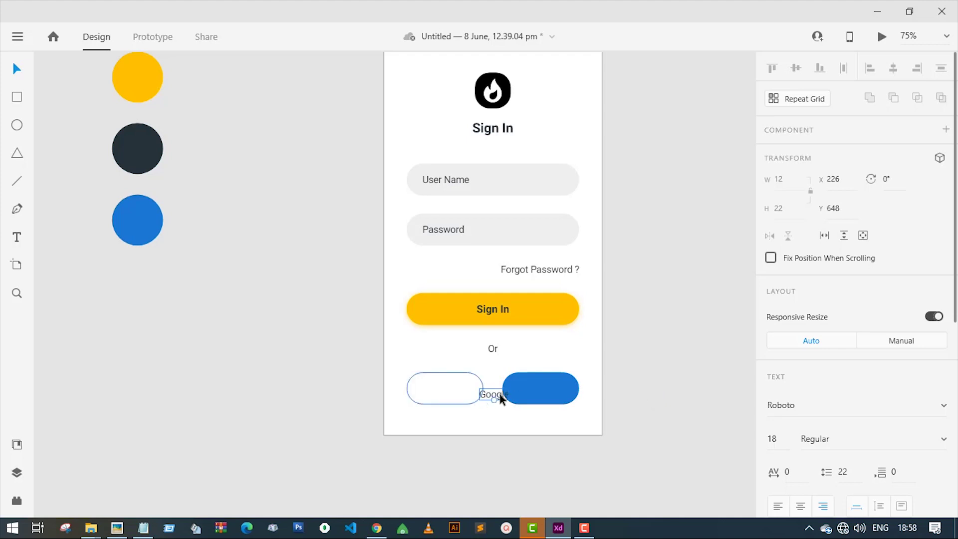
drag(500, 398, 454, 393)
click(489, 410)
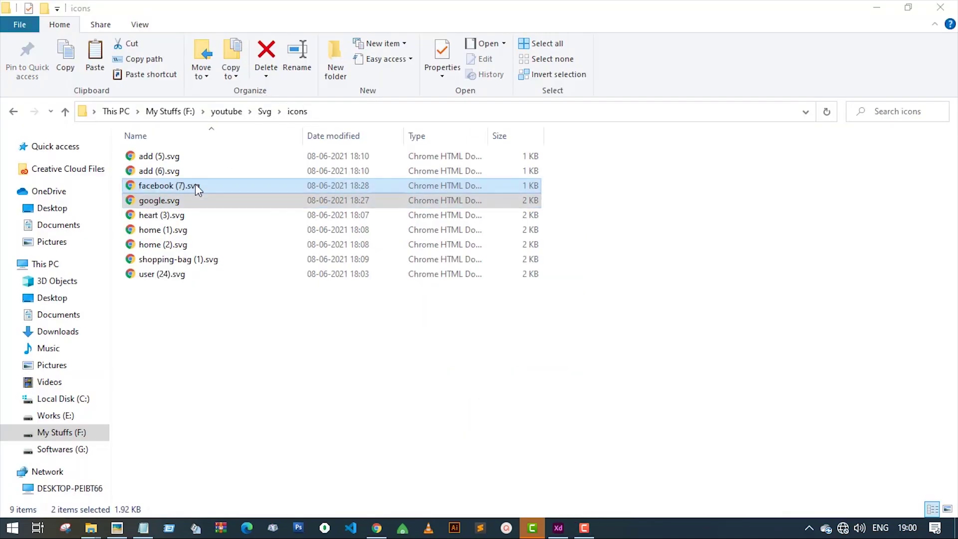
drag(149, 188, 123, 433)
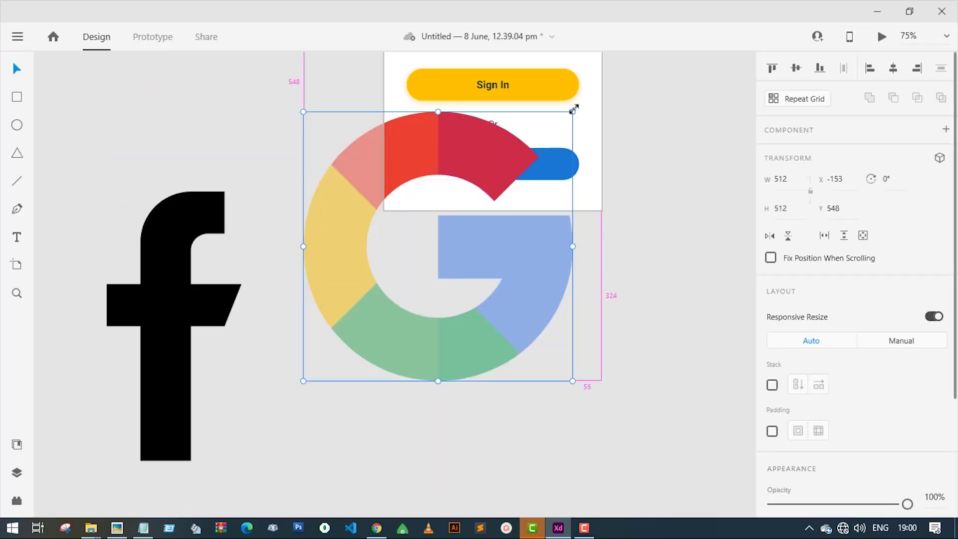
Step: Shrink the Google G to icon size and centre it with the 'Google' label in the white pill
drag(552, 144, 424, 162)
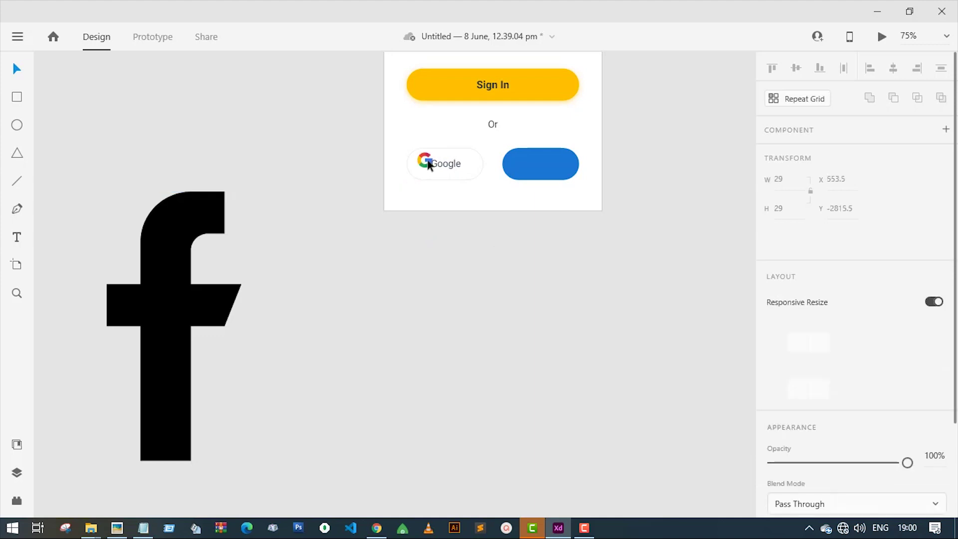
scroll(424, 163, up, 5)
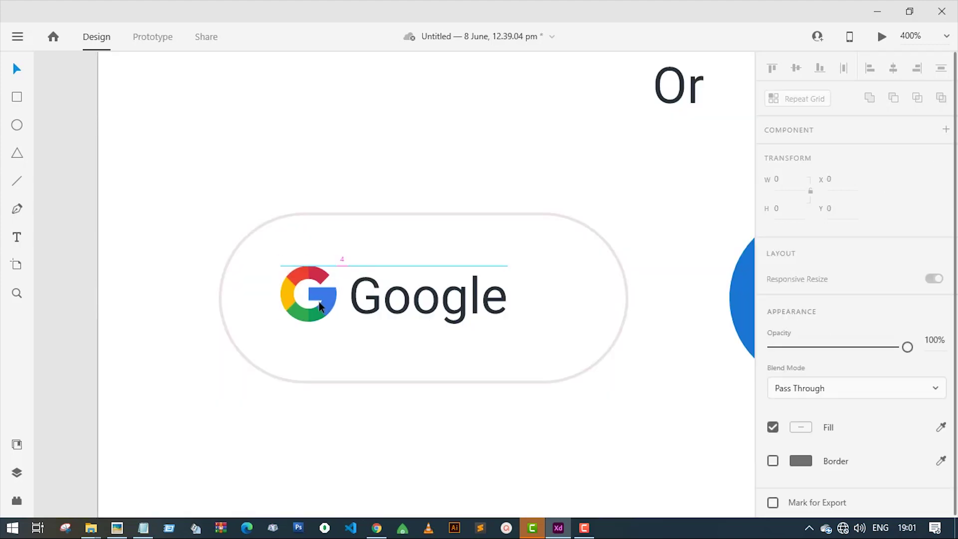
click(391, 302)
drag(390, 303, 415, 301)
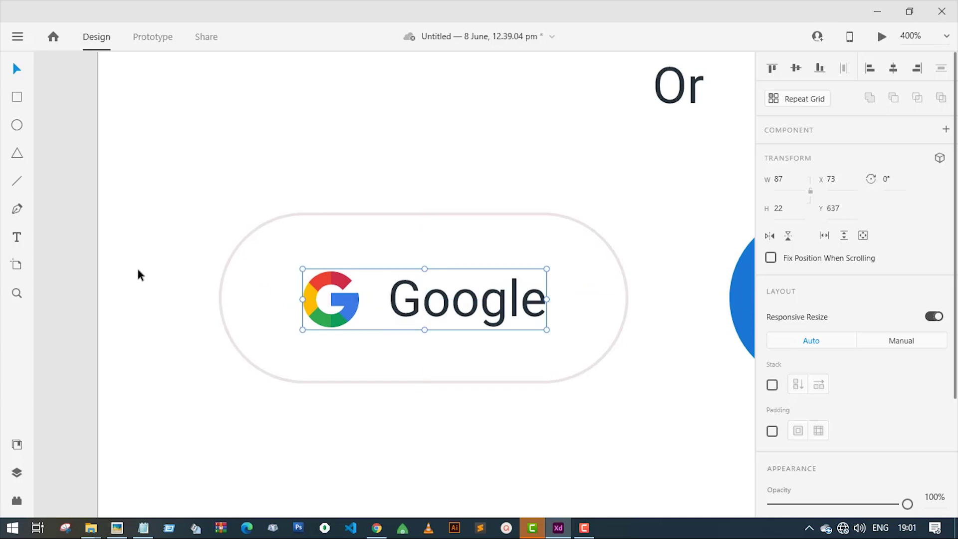
click(81, 273)
key(ctrl+1)
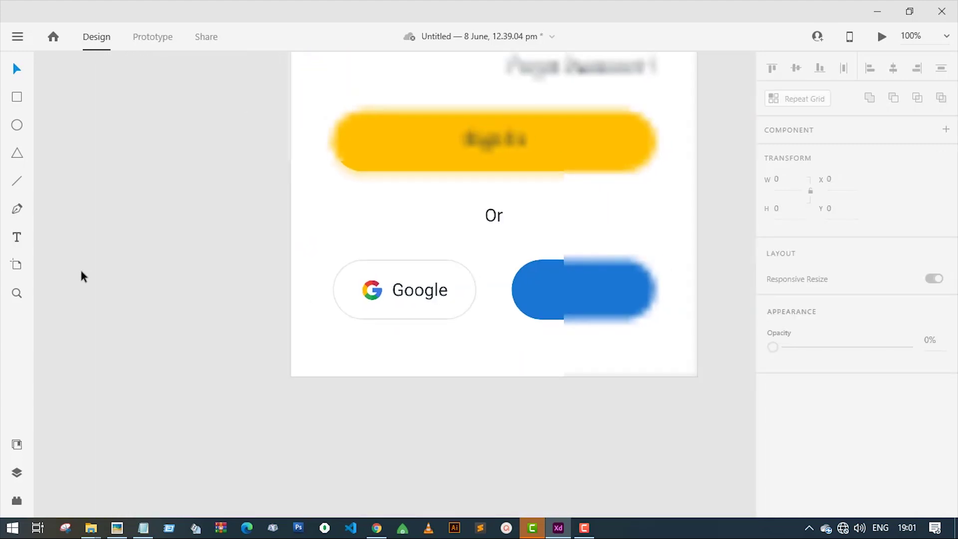
Step: Scale the Facebook f down to icon size, drop it on the blue pill, and fill it white
drag(454, 477, 565, 254)
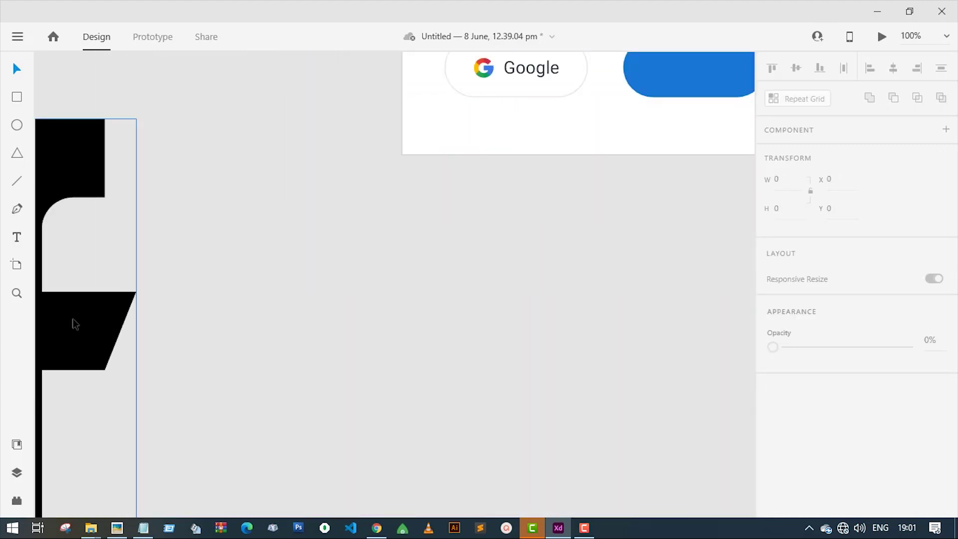
drag(74, 324, 373, 349)
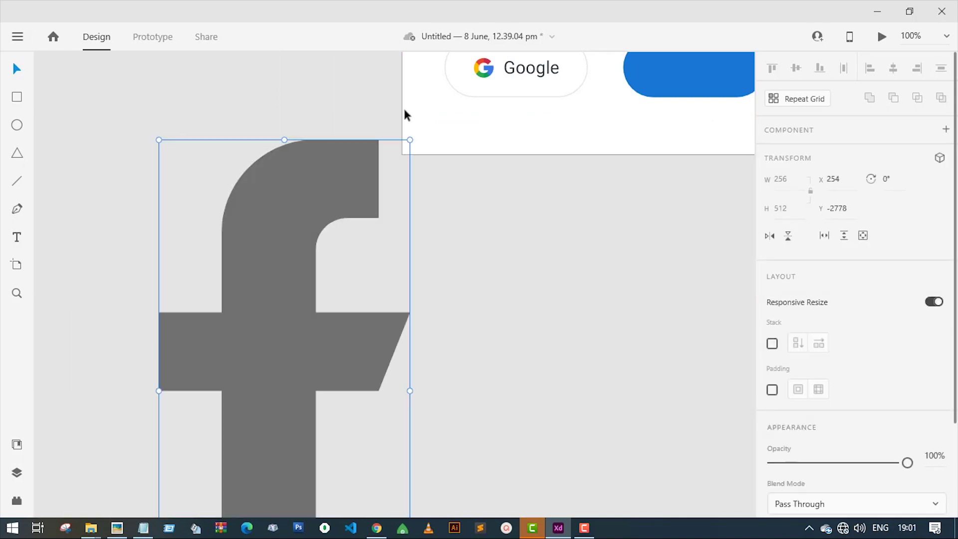
drag(409, 140, 294, 371)
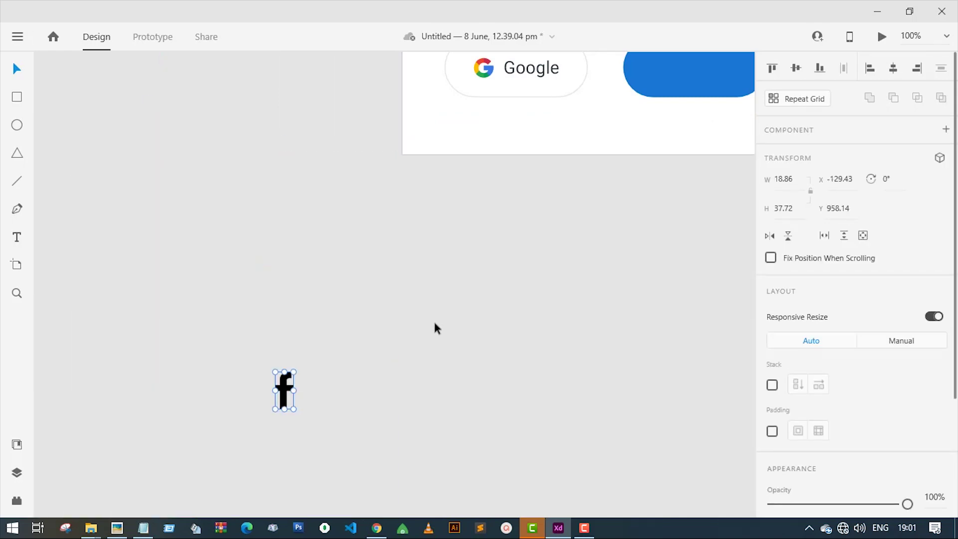
click(451, 314)
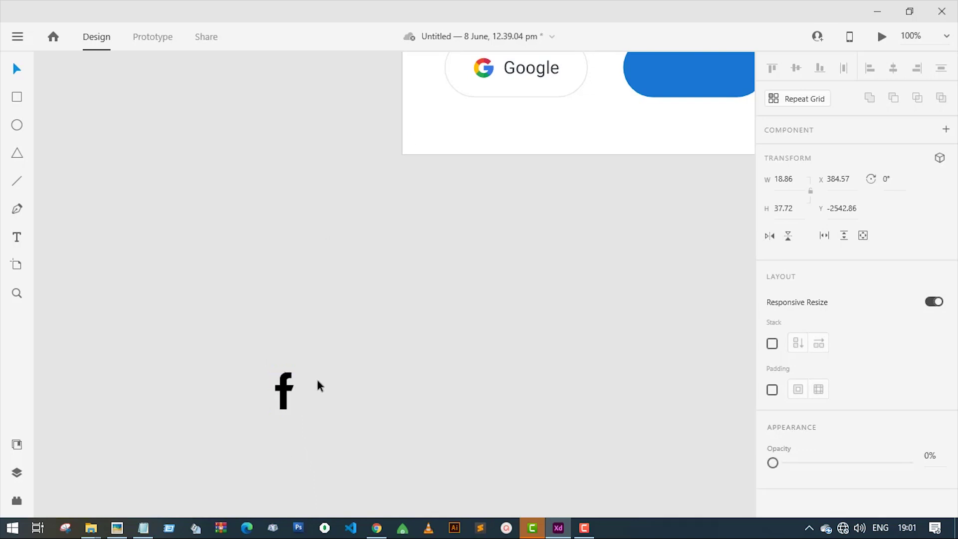
drag(283, 391, 659, 71)
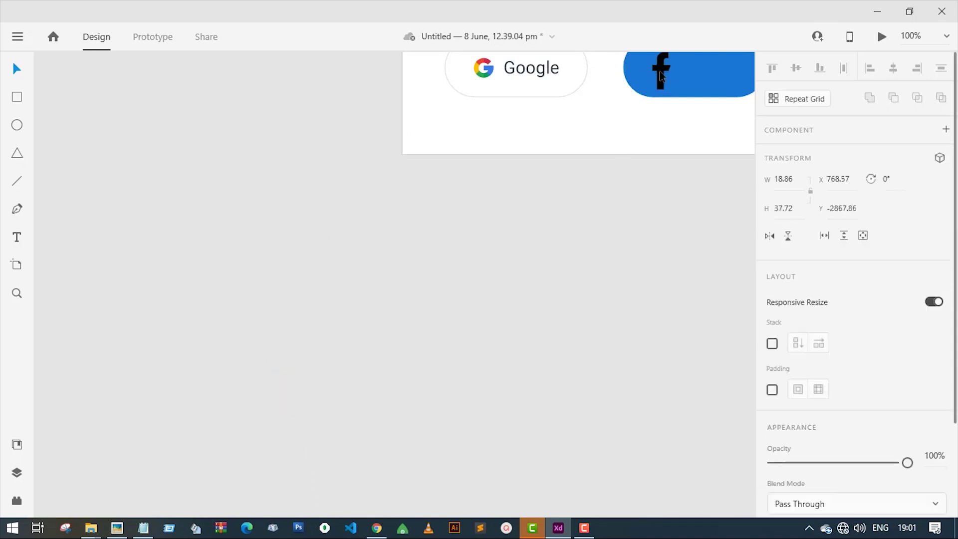
drag(543, 291, 406, 402)
scroll(857, 406, down, 3)
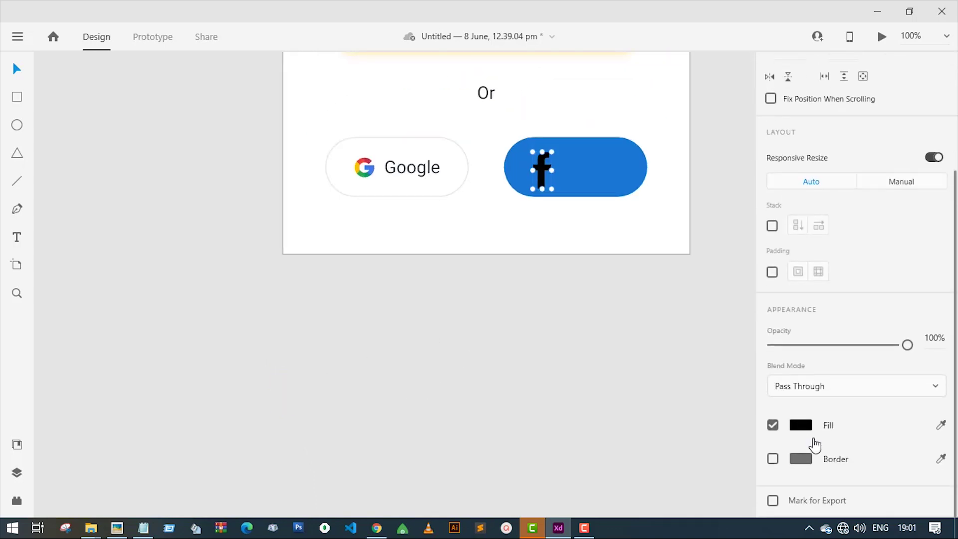
click(800, 428)
drag(609, 329, 529, 293)
click(506, 328)
drag(514, 229, 509, 243)
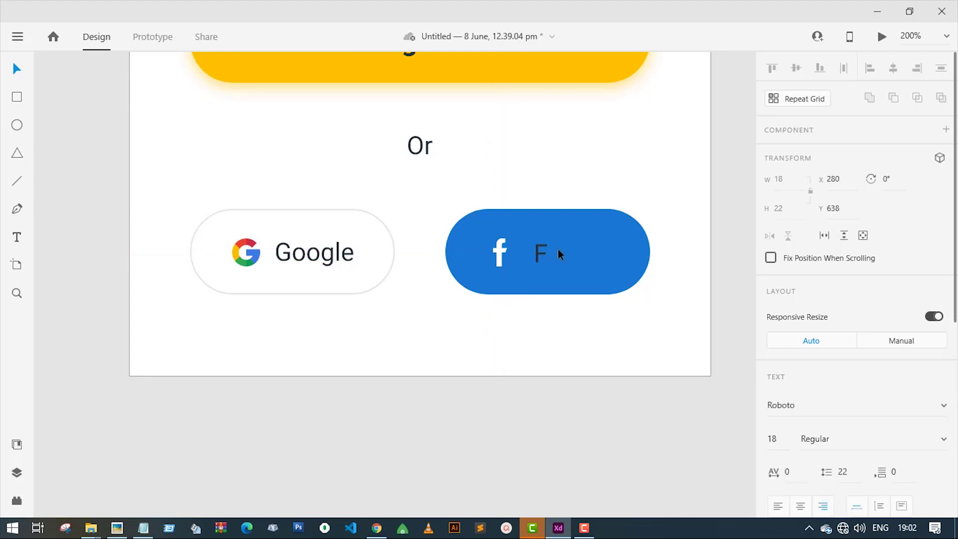
Step: Complete the label text as 'Facebook' and set its fill to white #FFFFFF
text(acebook)
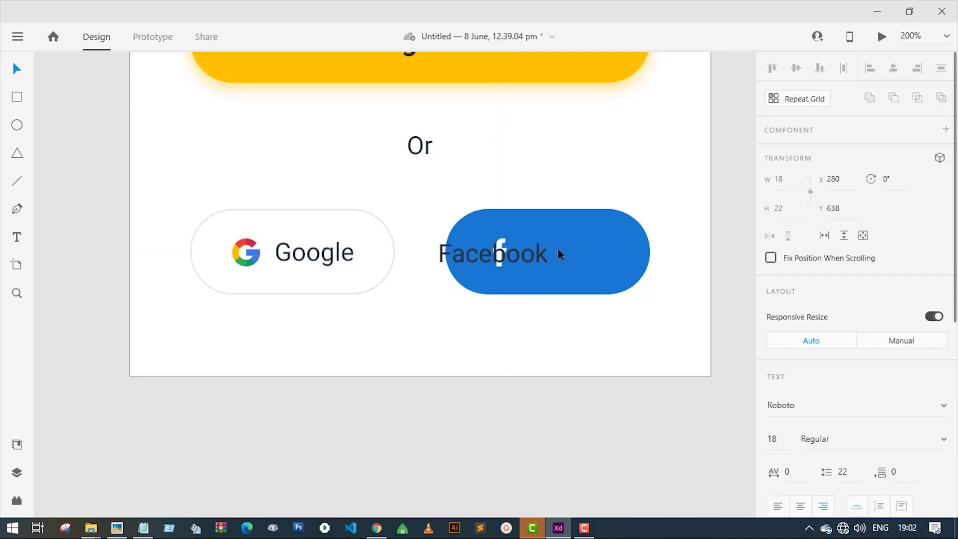
key(Escape)
drag(539, 255, 548, 252)
scroll(803, 425, down, 4)
click(800, 484)
drag(642, 375, 477, 274)
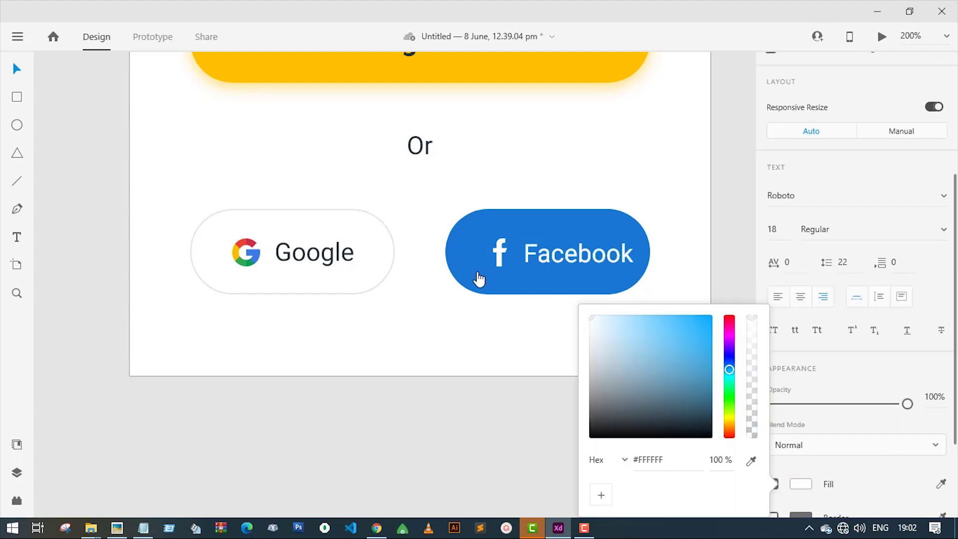
click(466, 428)
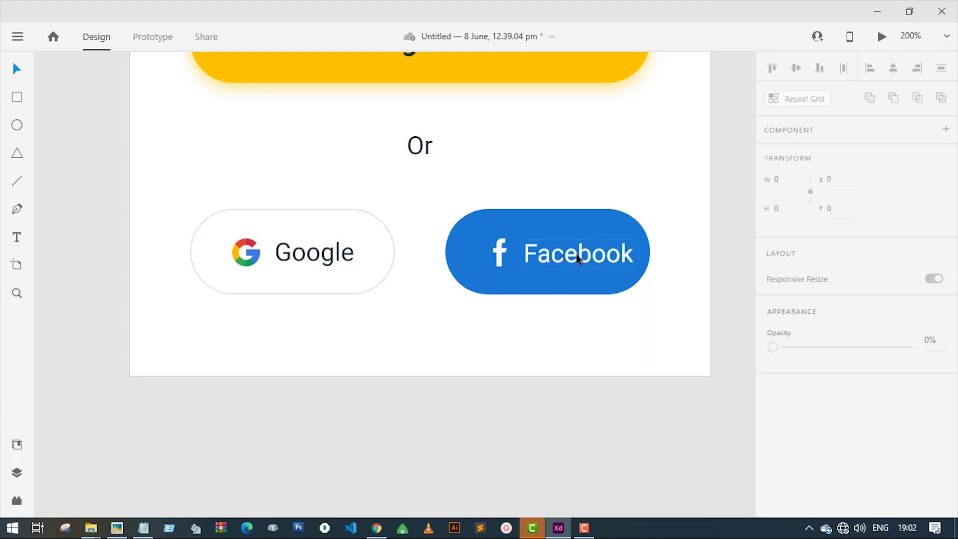
Step: Group the Facebook label with the f icon and centre them in the blue pill
drag(576, 253, 573, 252)
shift+click(499, 253)
key(ctrl+g)
drag(625, 266, 622, 266)
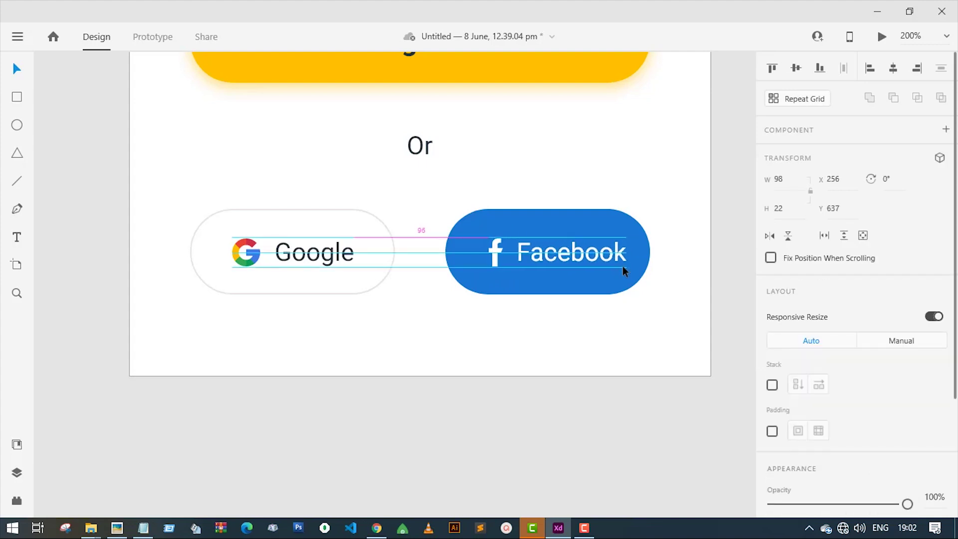
key(Left)
key(Left)
key(Left)
key(Left)
key(Left)
key(Left)
key(Left)
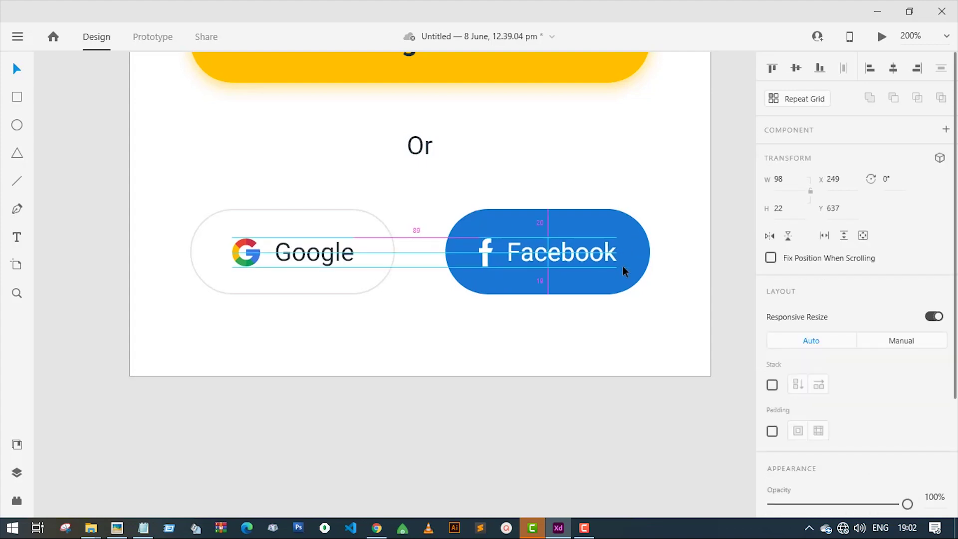
click(611, 424)
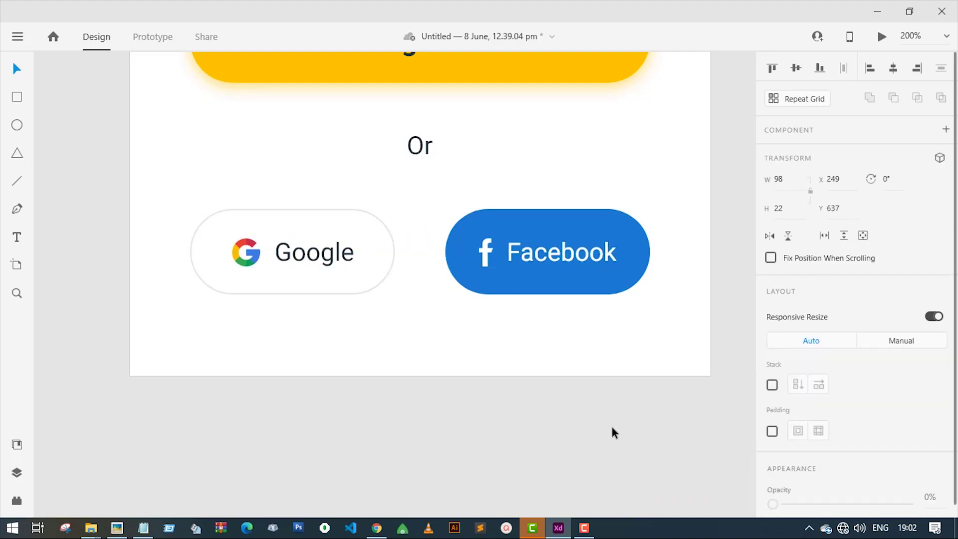
key(ctrl+0)
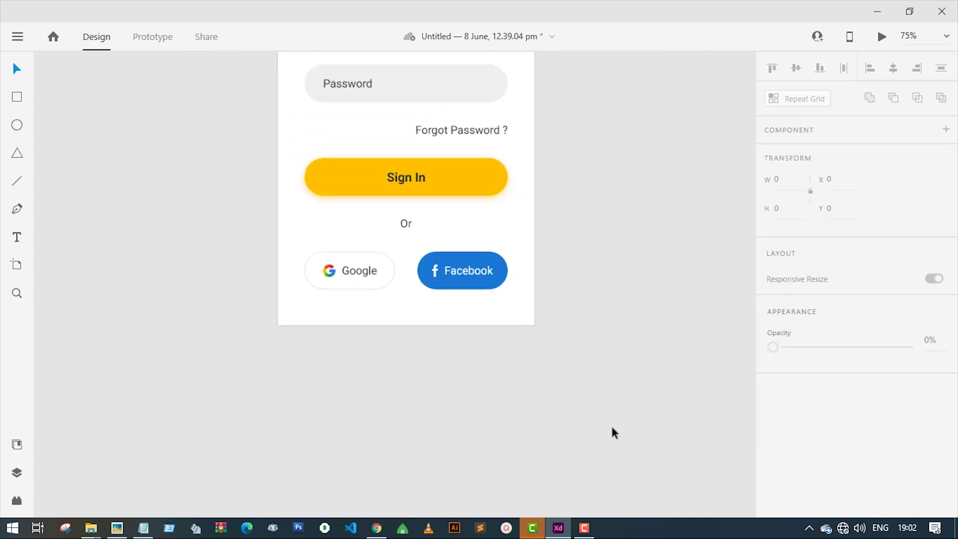
Step: Copy Forgot Password below the social buttons and retype it as 'Not yet a member ? Sign Up'
drag(567, 338, 627, 389)
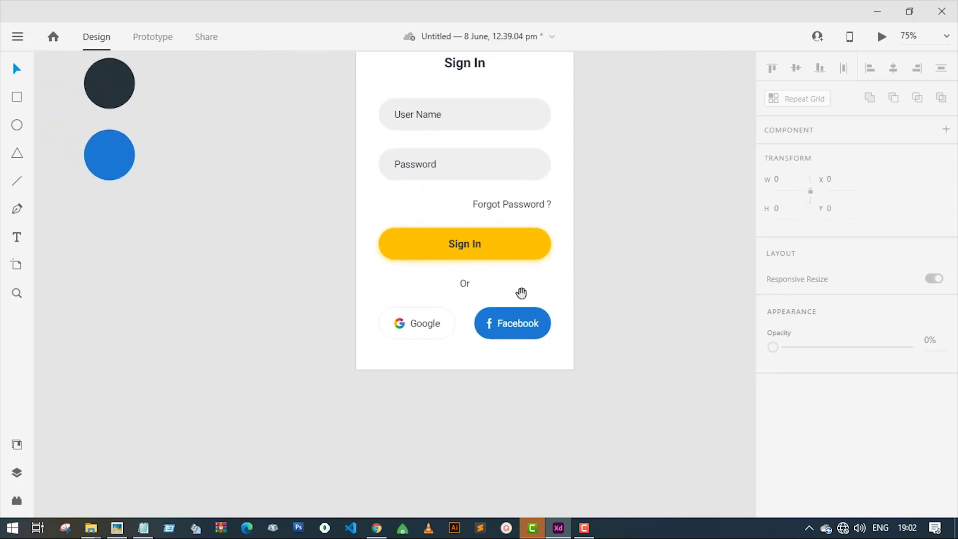
drag(526, 225, 481, 379)
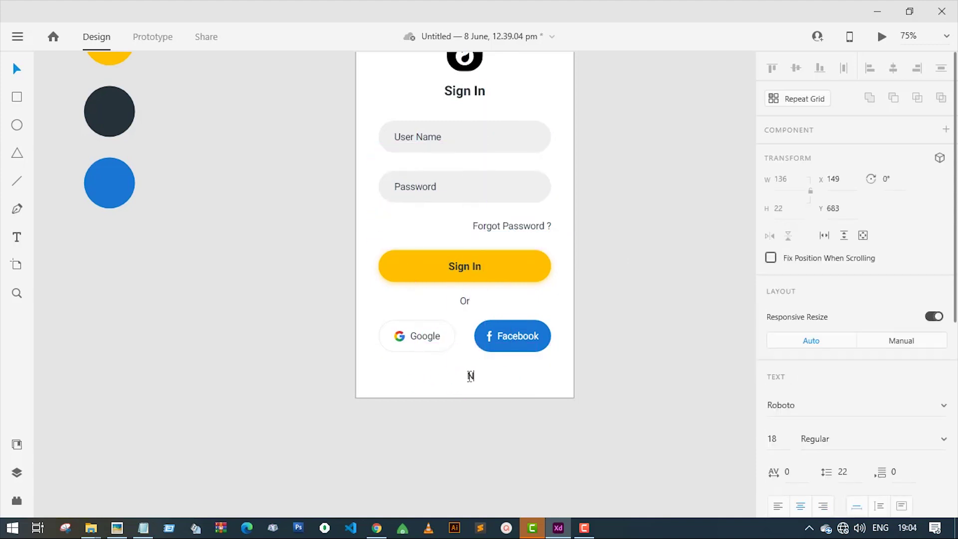
text(Not yet a member ?)
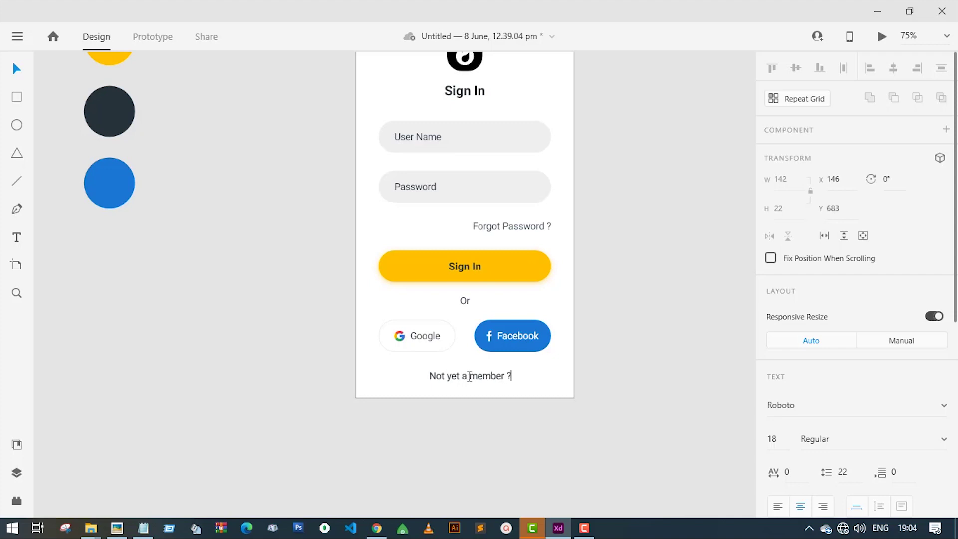
text( Sign Up)
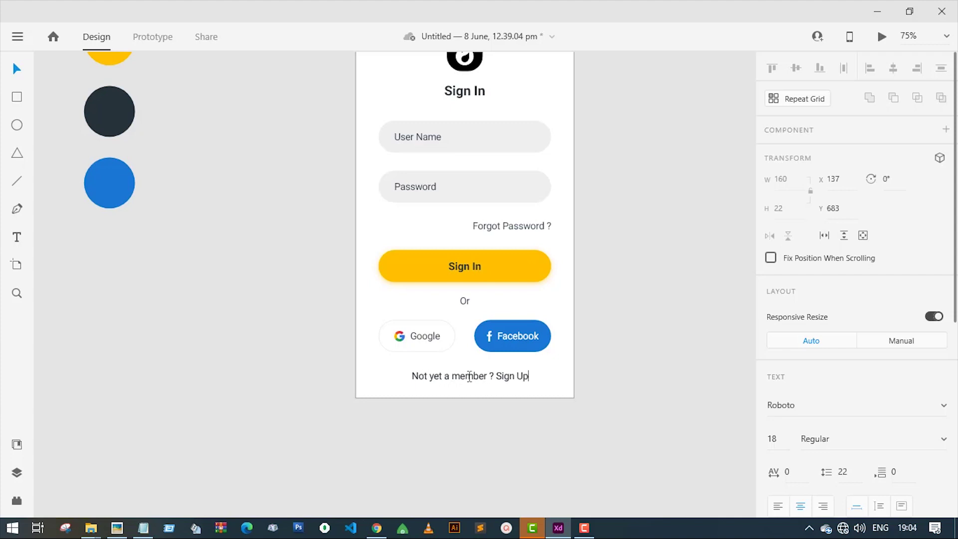
Step: Make 'Sign Up' bold and give it the Sign In button's yellow
drag(496, 375, 520, 377)
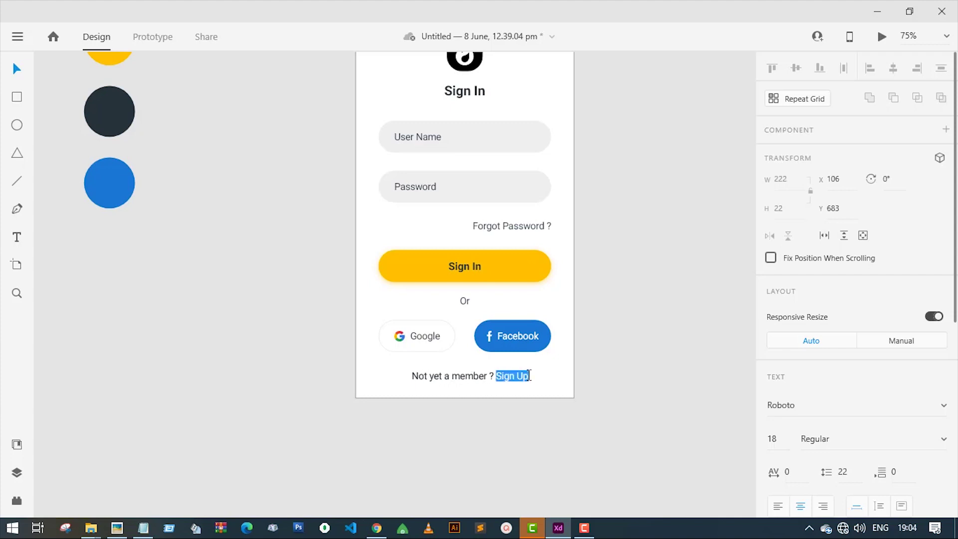
click(944, 440)
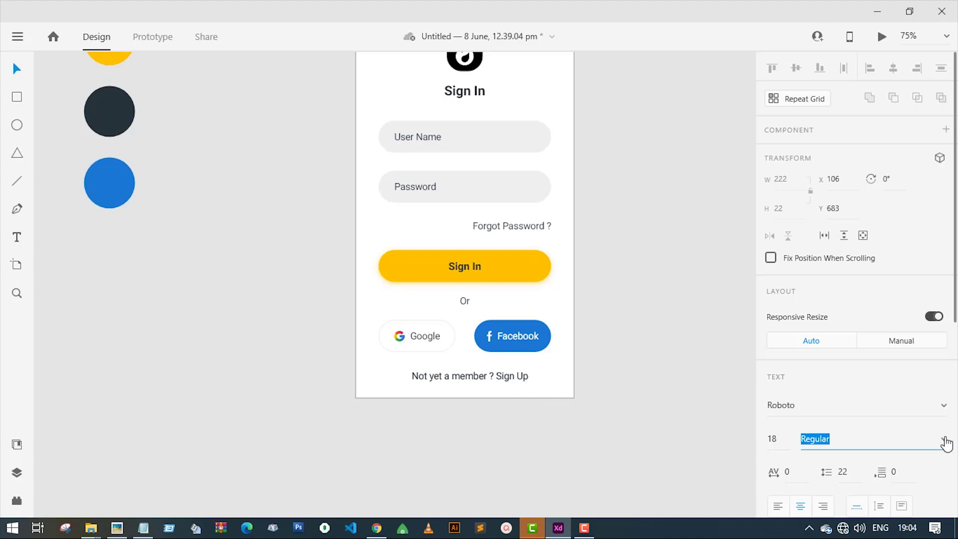
click(826, 363)
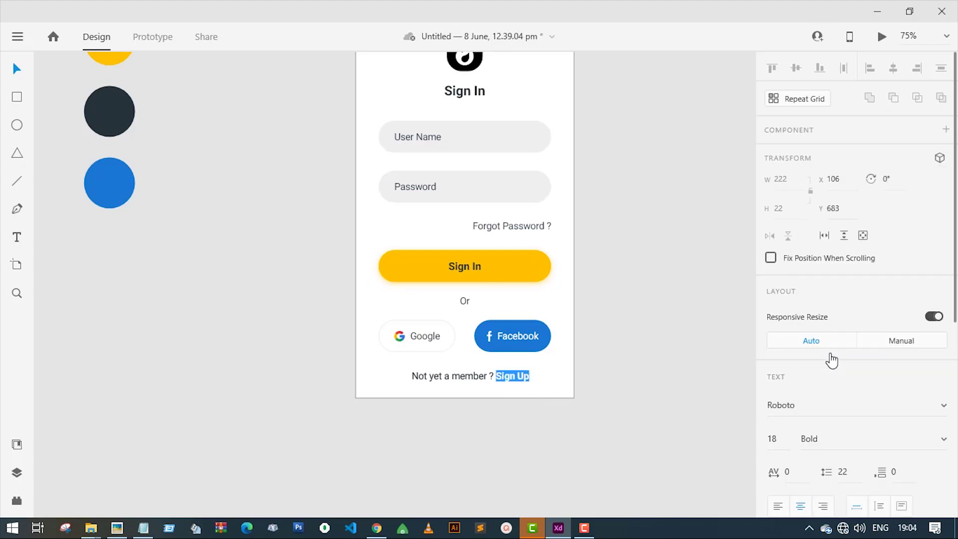
scroll(941, 449, down, 3)
scroll(916, 449, down, 3)
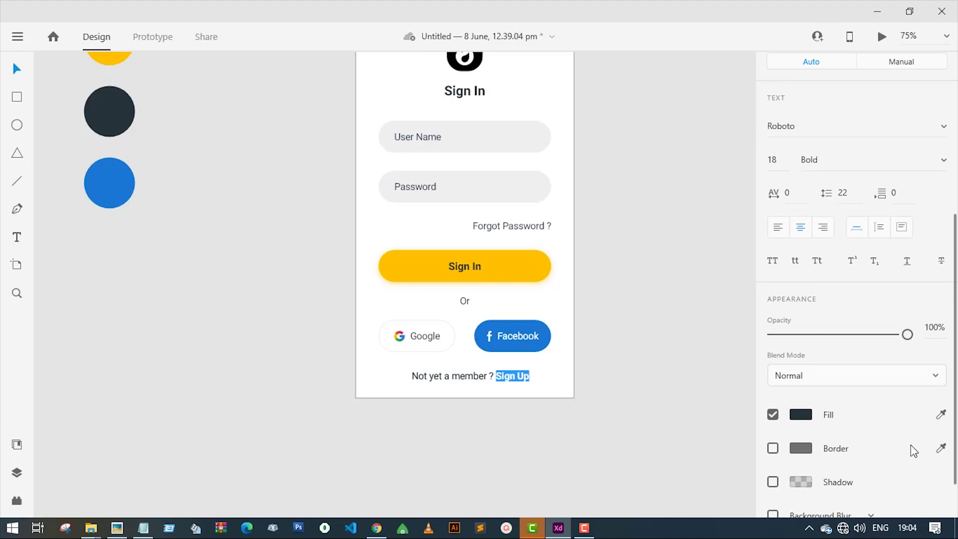
click(941, 415)
click(506, 267)
click(17, 69)
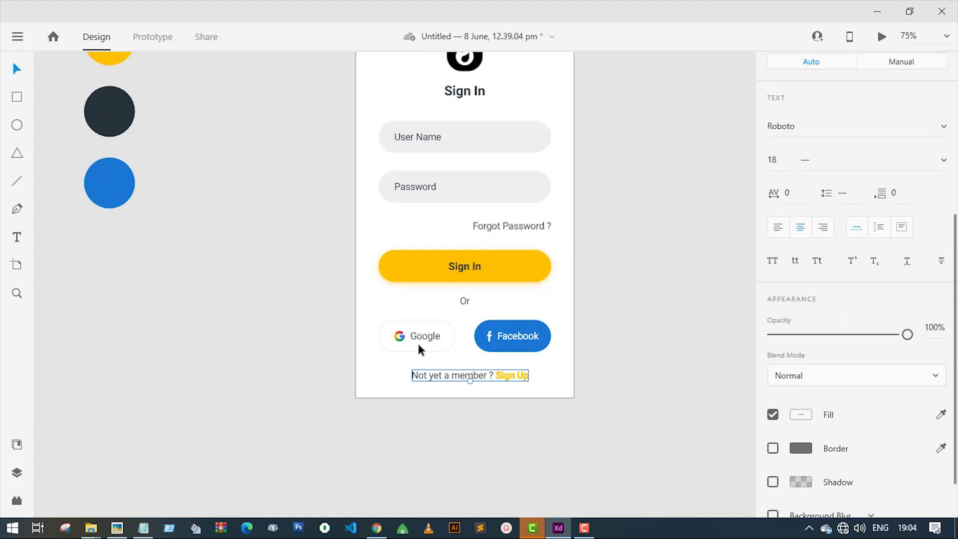
Step: Centre the 'Not yet a member ? Sign Up' line horizontally on the artboard
click(651, 411)
click(475, 378)
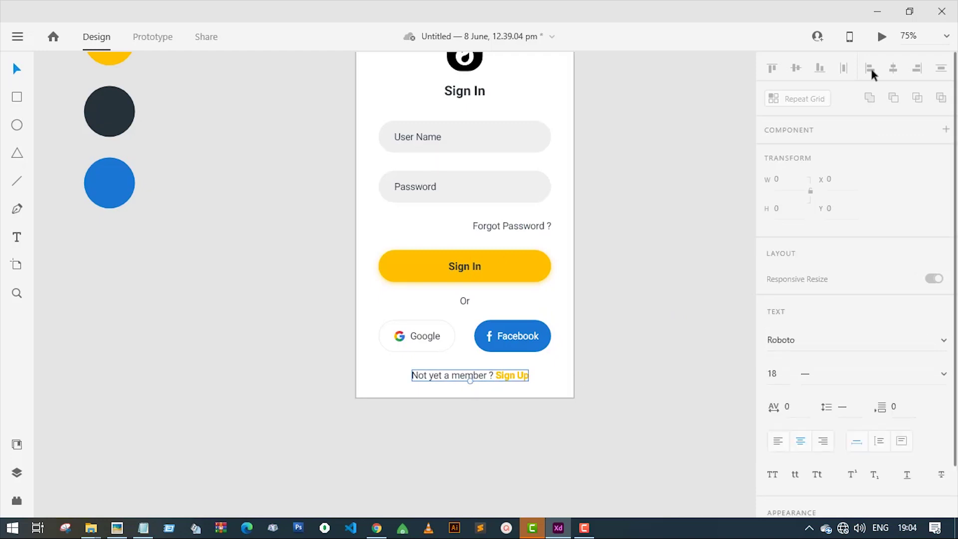
click(893, 68)
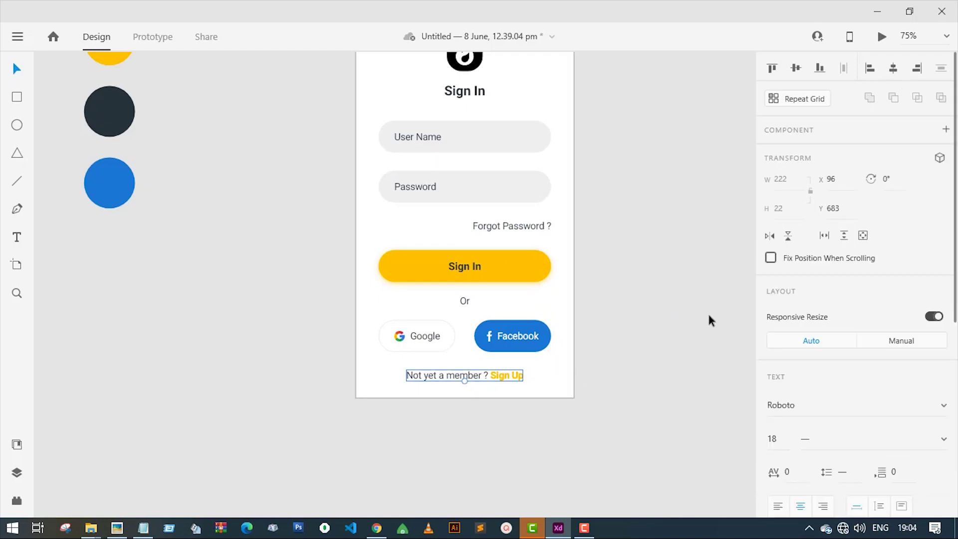
click(647, 333)
scroll(617, 288, up, 2)
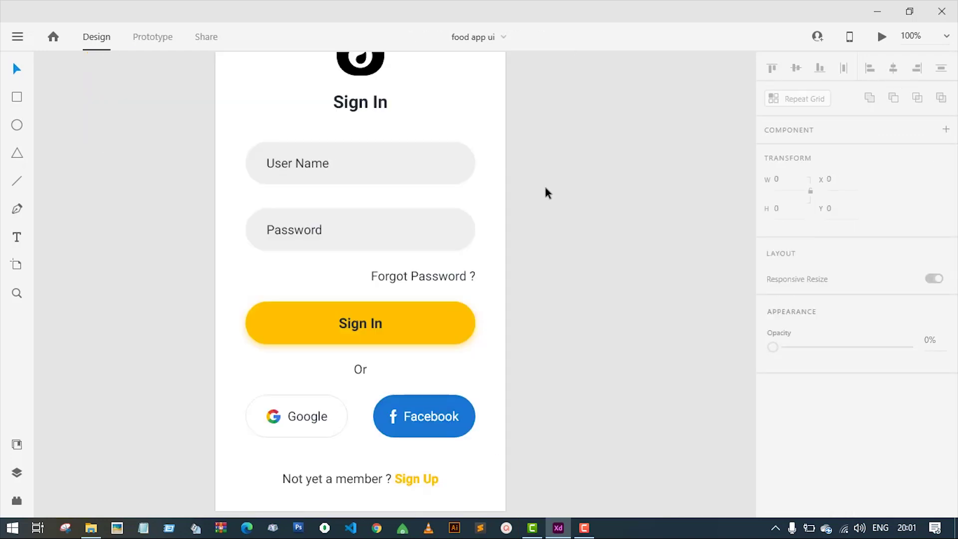
Step: Import eye (2).svg onto the artboard and move it to the Password field's right end
click(94, 524)
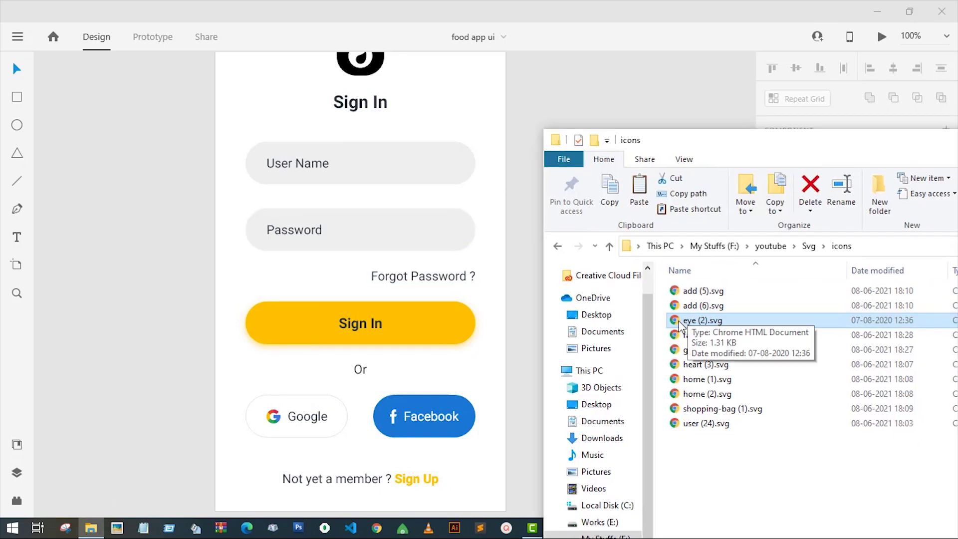
drag(153, 258, 413, 251)
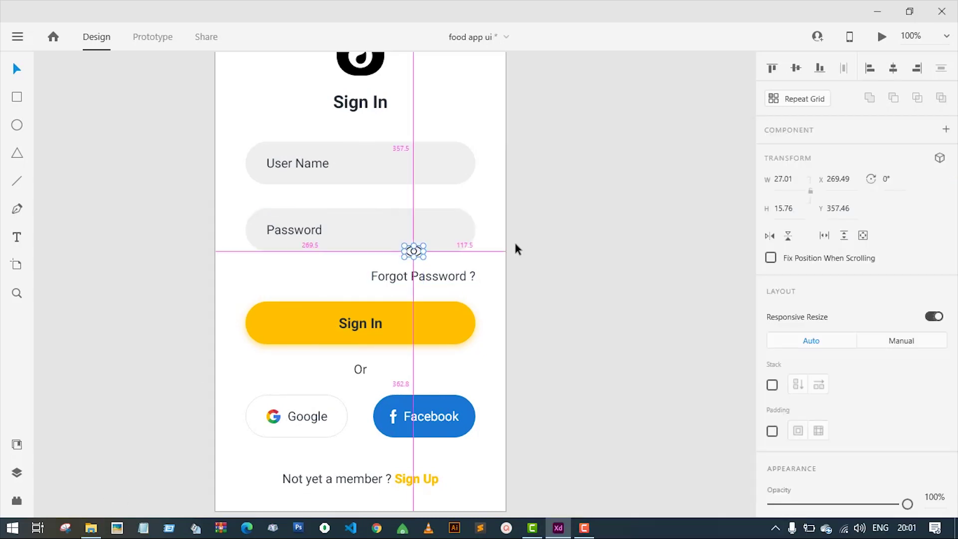
click(447, 255)
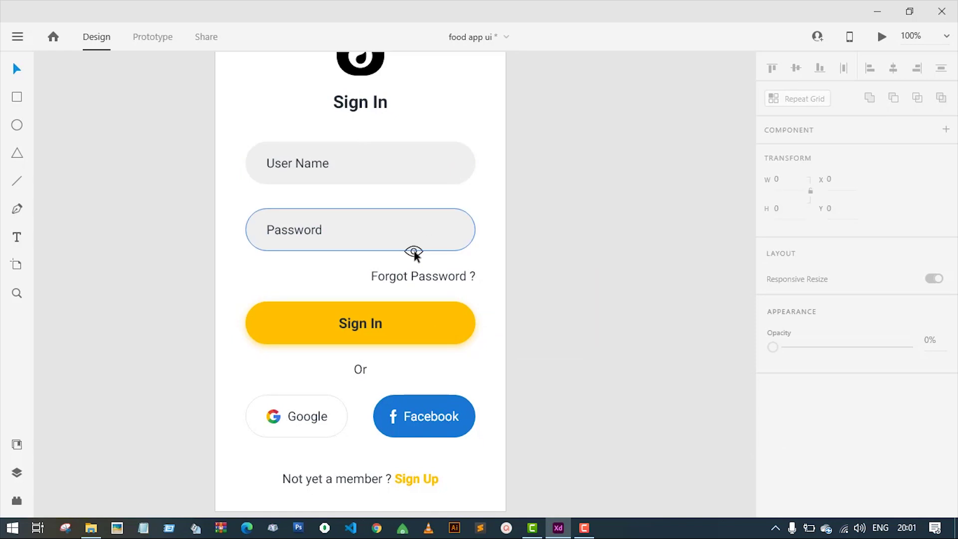
drag(416, 253, 447, 234)
click(559, 229)
Step: Scale the eye icon inside the Password group down to about 17 by 10
key(ctrl+plus)
key(ctrl+plus)
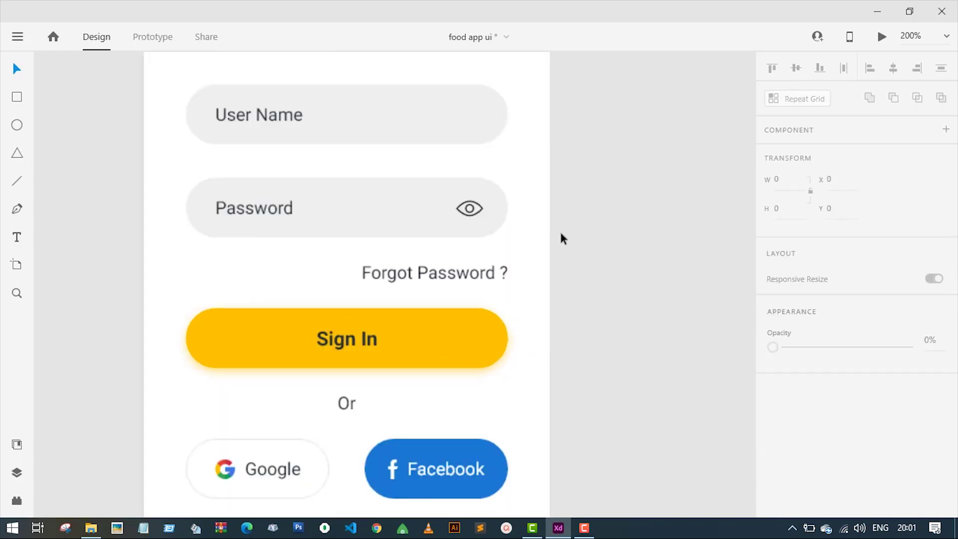
key(space)
drag(552, 189, 432, 376)
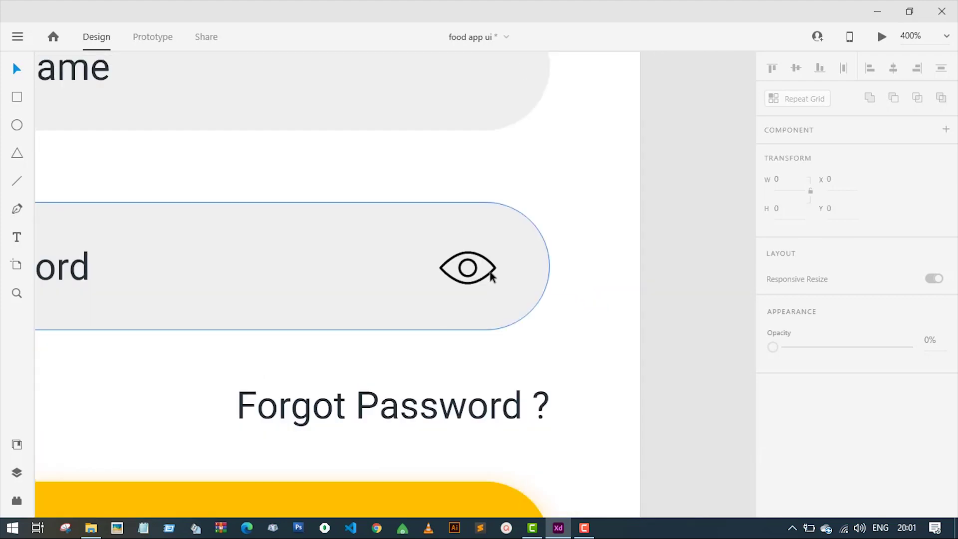
click(472, 283)
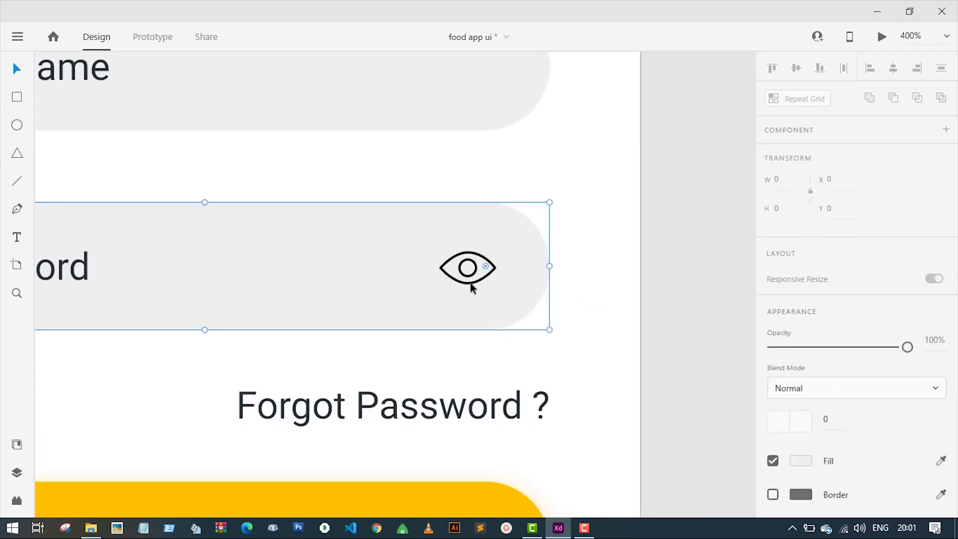
double_click(471, 285)
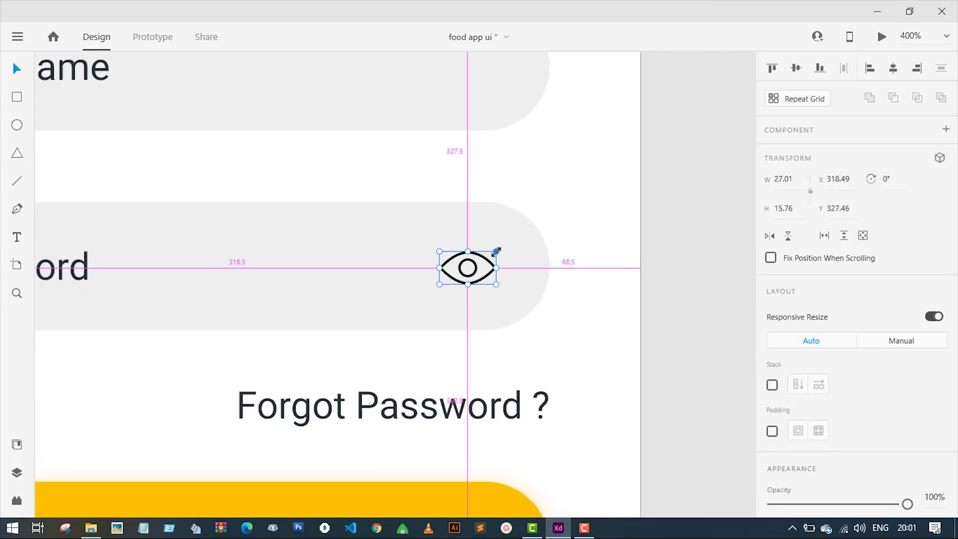
drag(496, 251, 485, 257)
key(ctrl+minus)
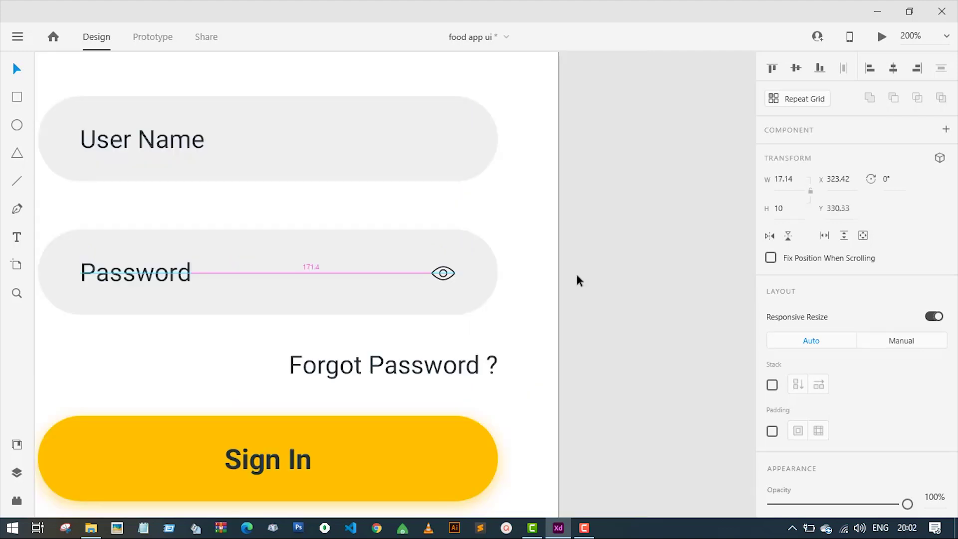
click(577, 275)
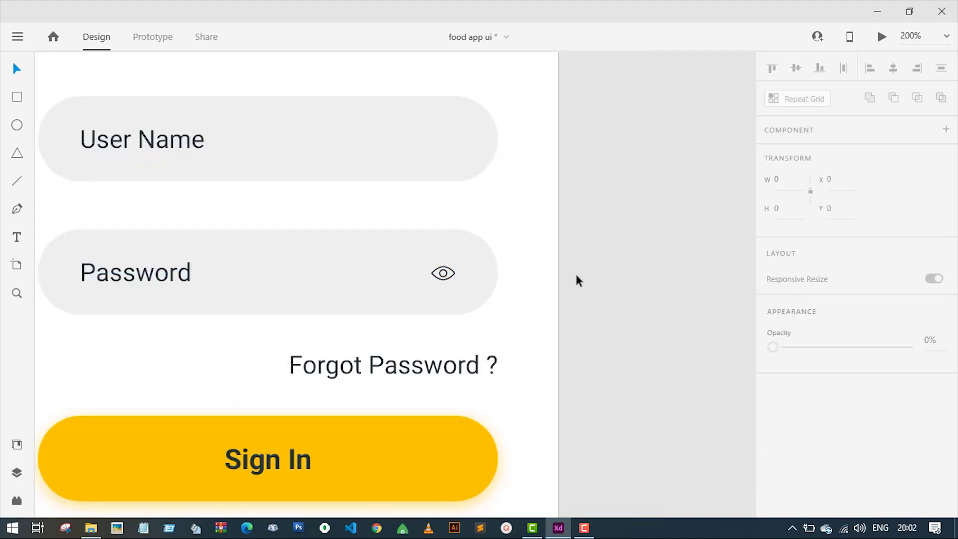
key(ctrl+minus)
key(ctrl+minus)
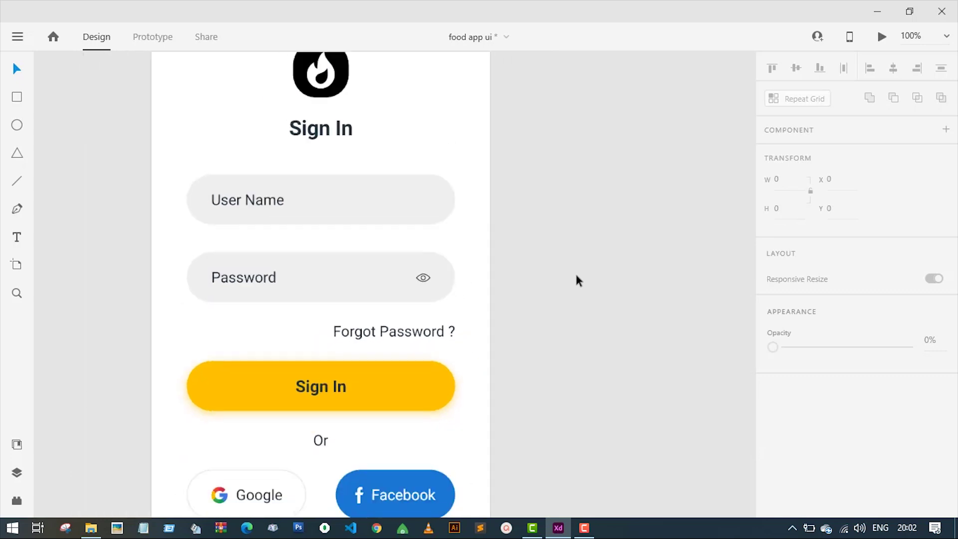
key(ctrl+minus)
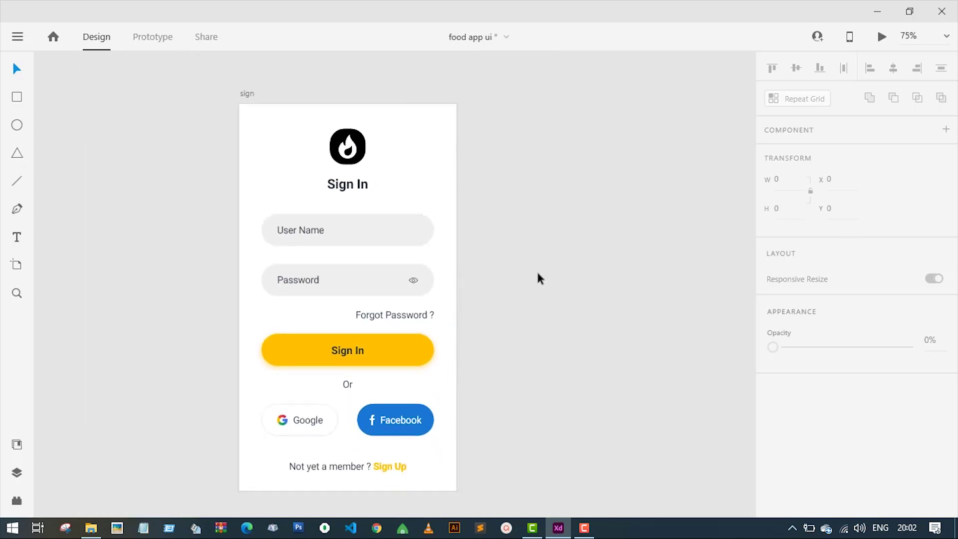